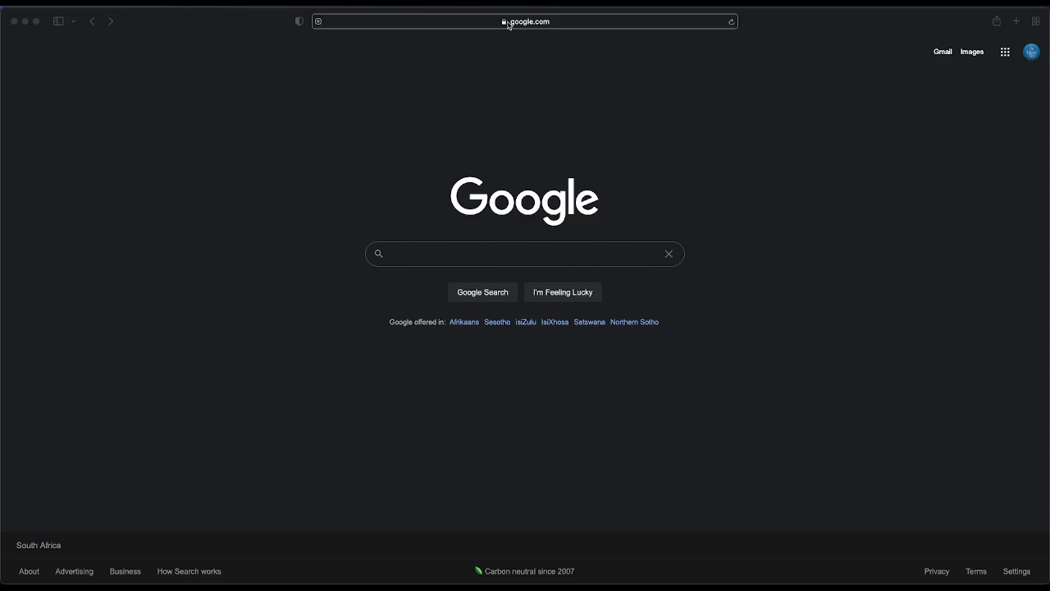
Step: Search Google for "vb-cable" and open the VB-Audio Virtual Apps result
{"action": "left_click", "coordinate": [444, 252]}
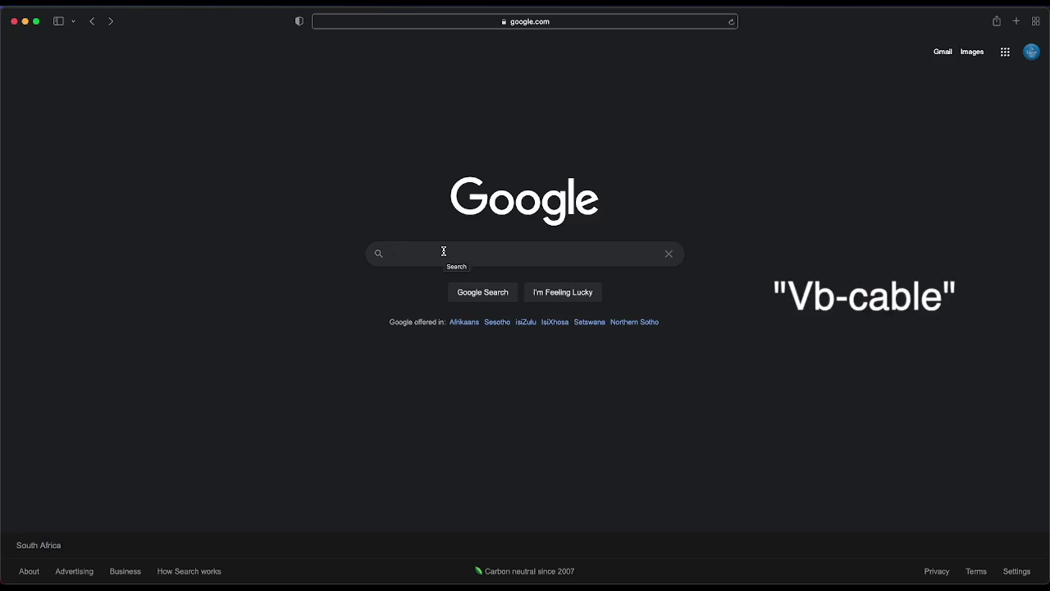
{"action": "type", "text": "vb-"}
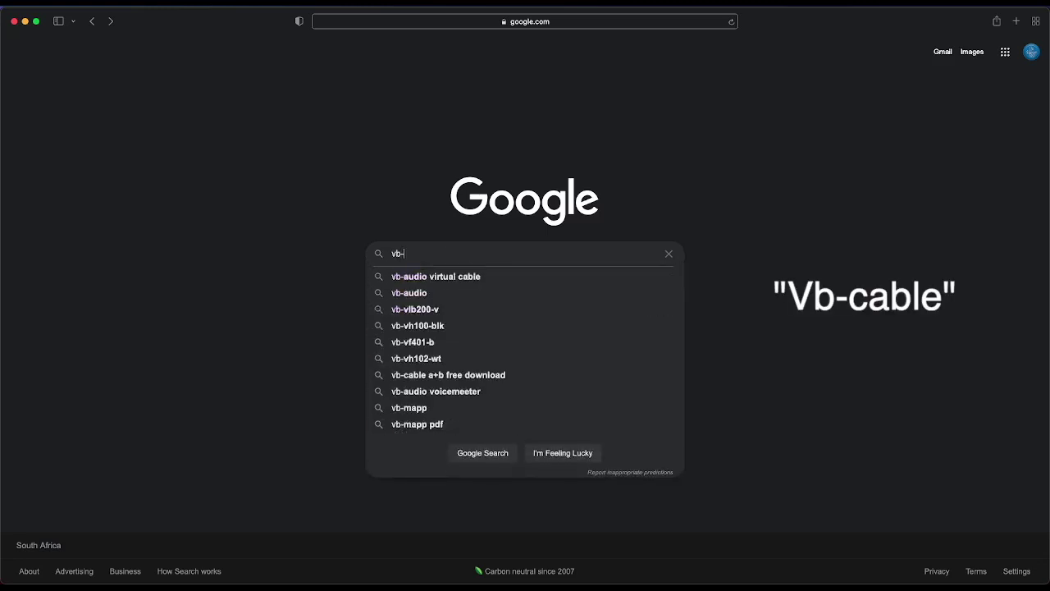
{"action": "type", "text": "cable"}
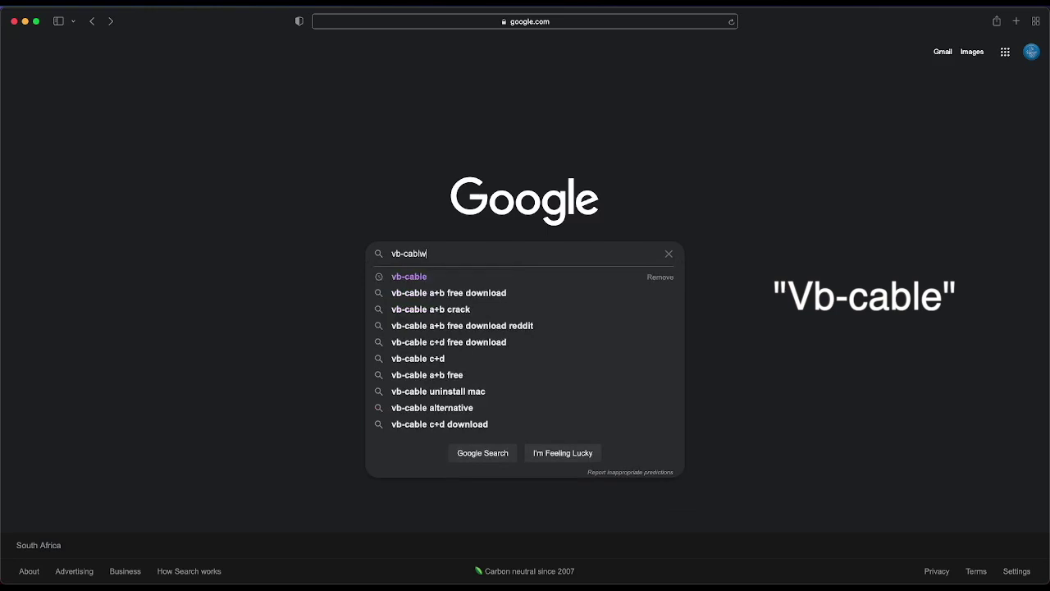
{"action": "key", "text": "BackSpace"}
{"action": "type", "text": "e"}
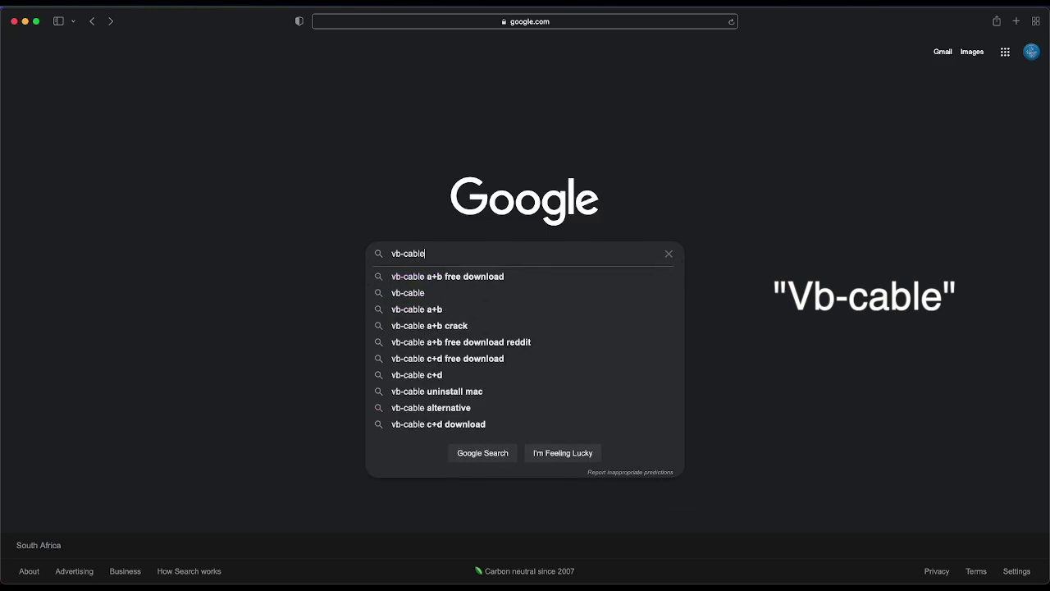
{"action": "key", "text": "Return"}
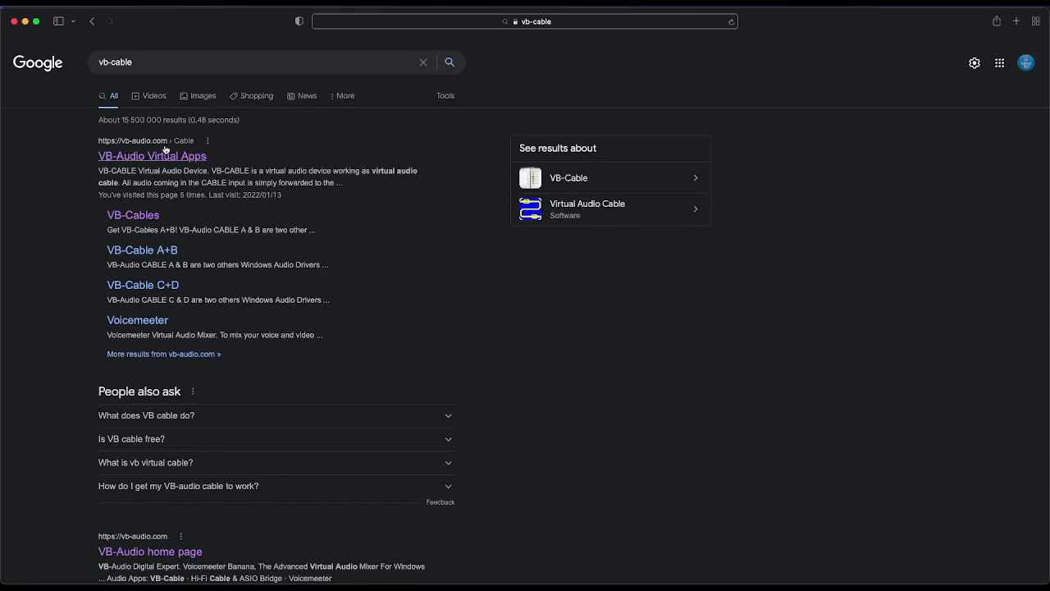
{"action": "left_click", "coordinate": [162, 158]}
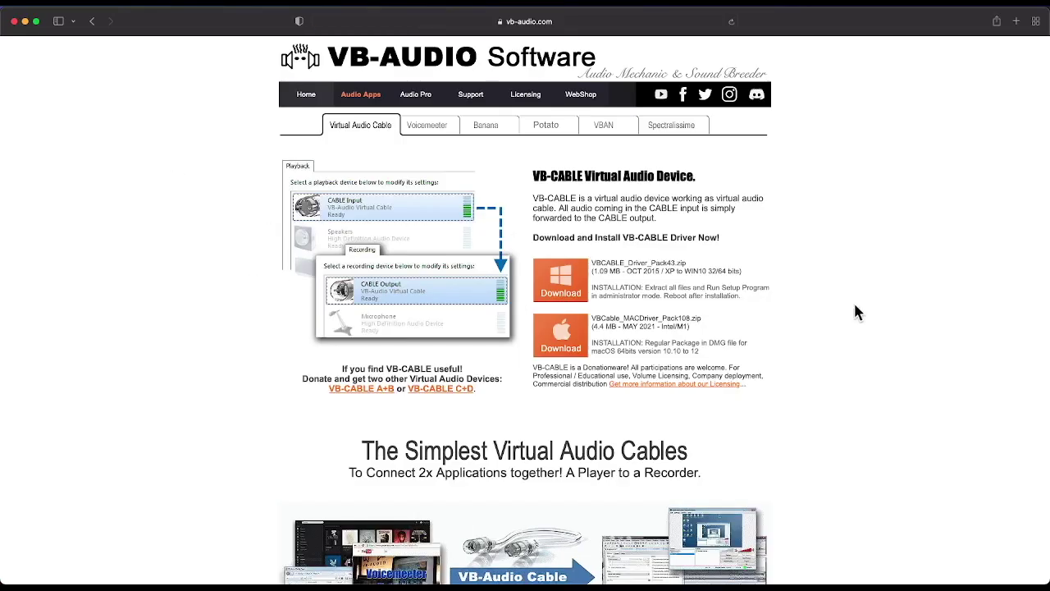
Step: Look over the VB-Audio home page and go back to the site's Audio Apps page
{"action": "left_click", "coordinate": [305, 97]}
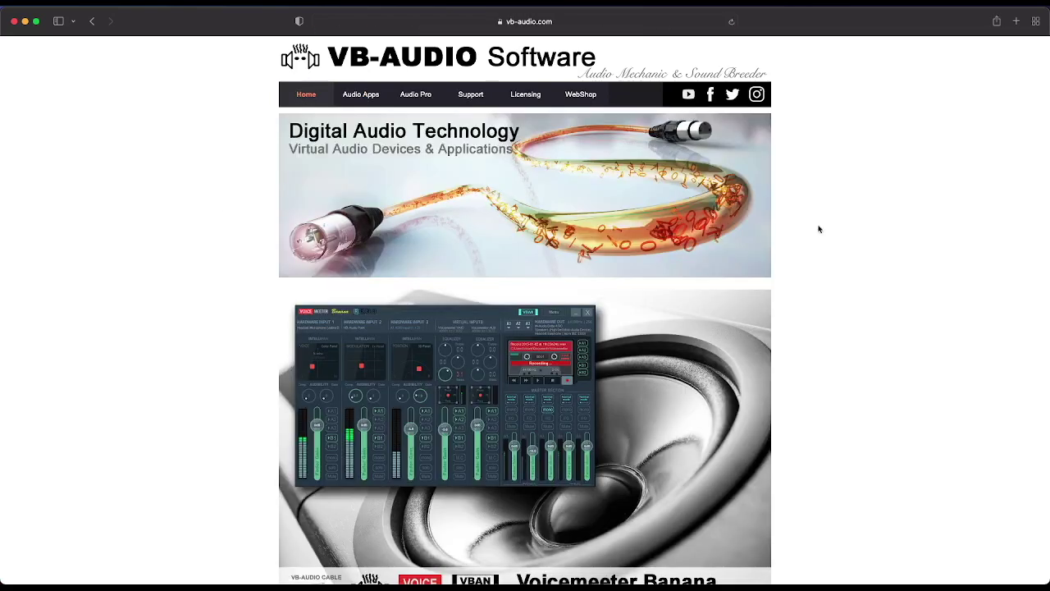
{"action": "scroll", "coordinate": [872, 237], "scroll_direction": "down", "scroll_amount": 5}
{"action": "scroll", "coordinate": [872, 236], "scroll_direction": "up", "scroll_amount": 4}
{"action": "scroll", "coordinate": [873, 237], "scroll_direction": "up", "scroll_amount": 2}
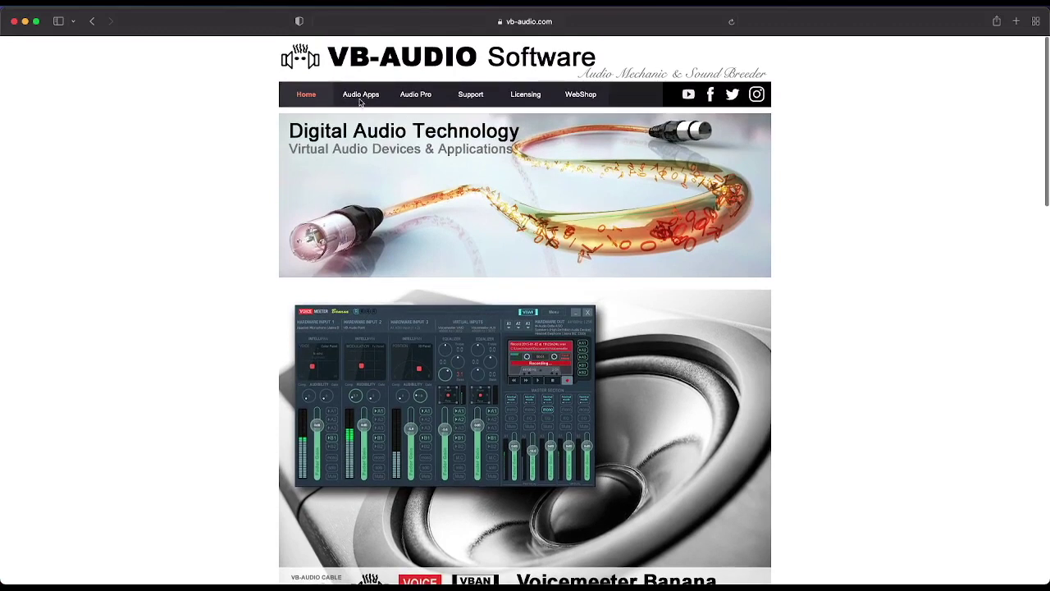
{"action": "left_click", "coordinate": [361, 97]}
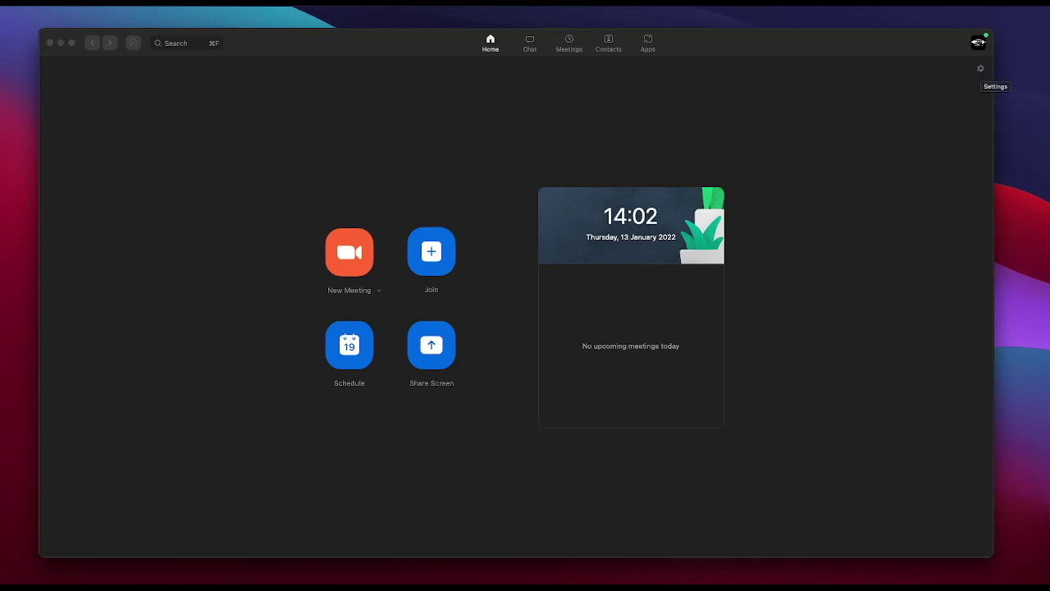
Step: In Zoom's audio settings, set both the speaker and the microphone to VB-Cable and close the settings
{"action": "left_click", "coordinate": [981, 70]}
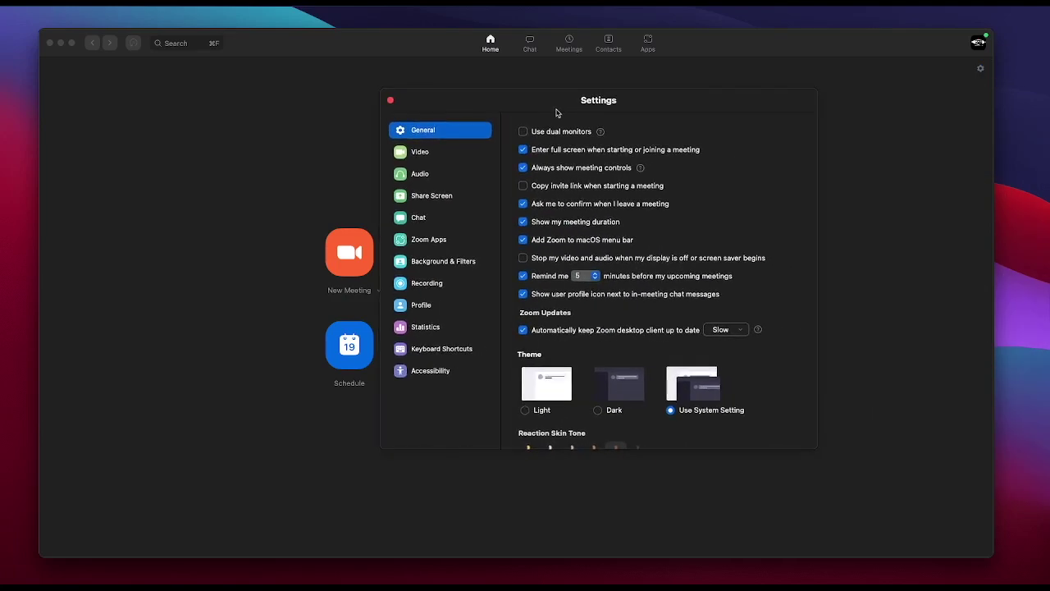
{"action": "left_click", "coordinate": [437, 175]}
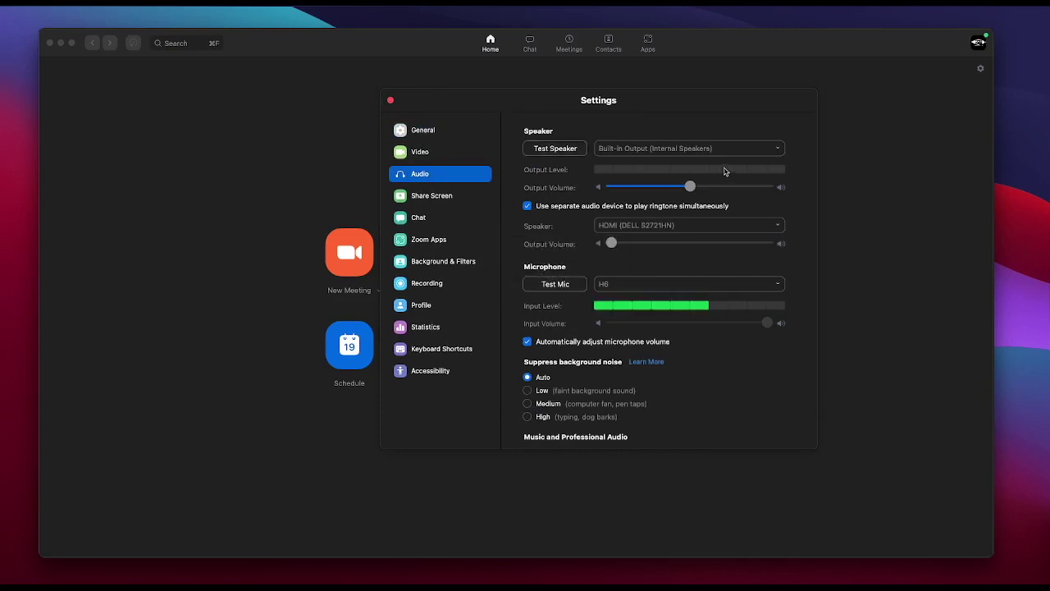
{"action": "left_click", "coordinate": [777, 148]}
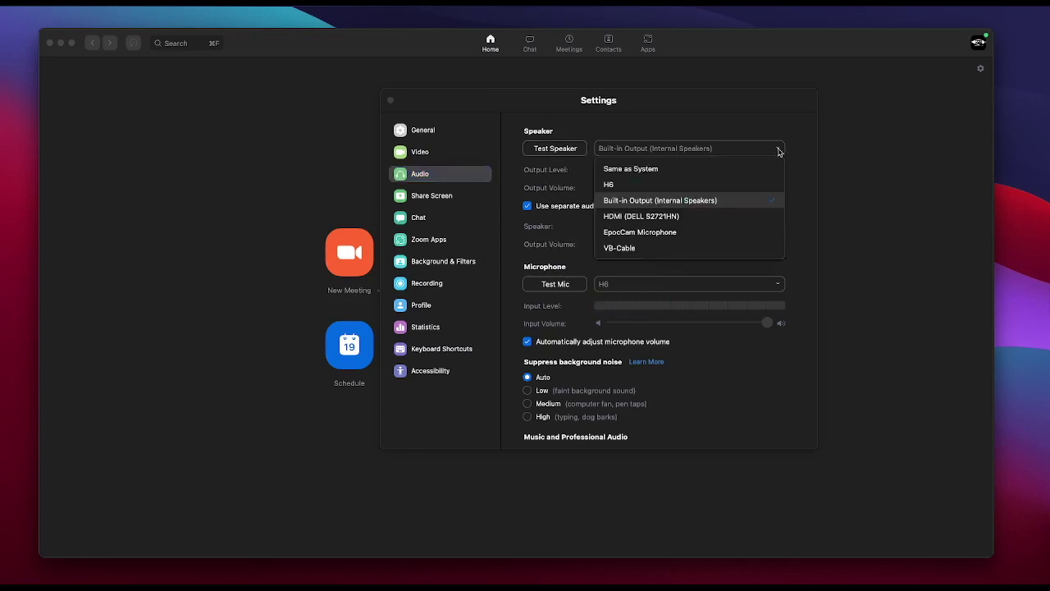
{"action": "left_click", "coordinate": [626, 248]}
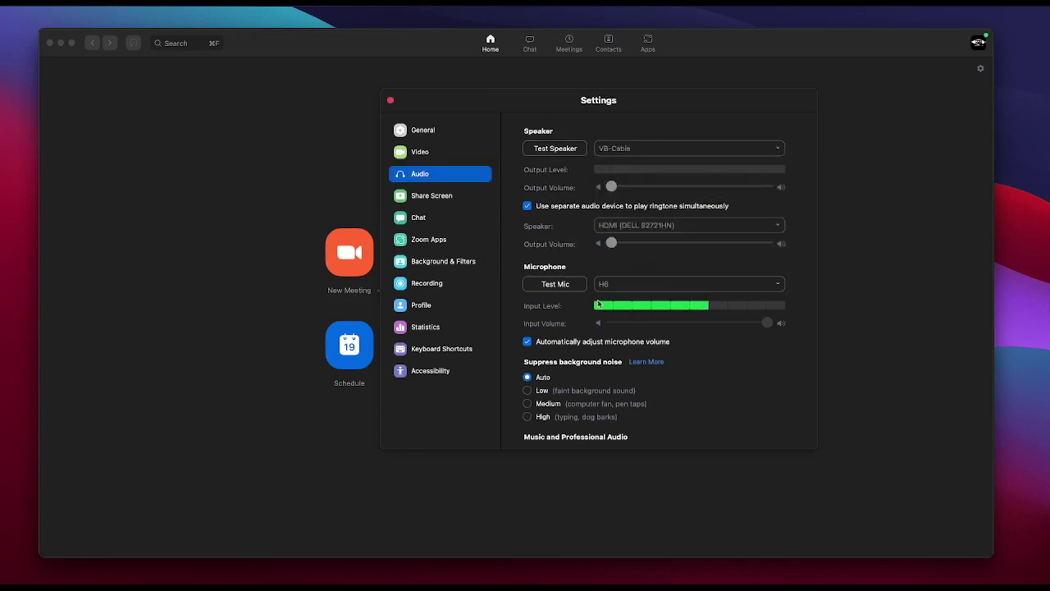
{"action": "left_click", "coordinate": [706, 283]}
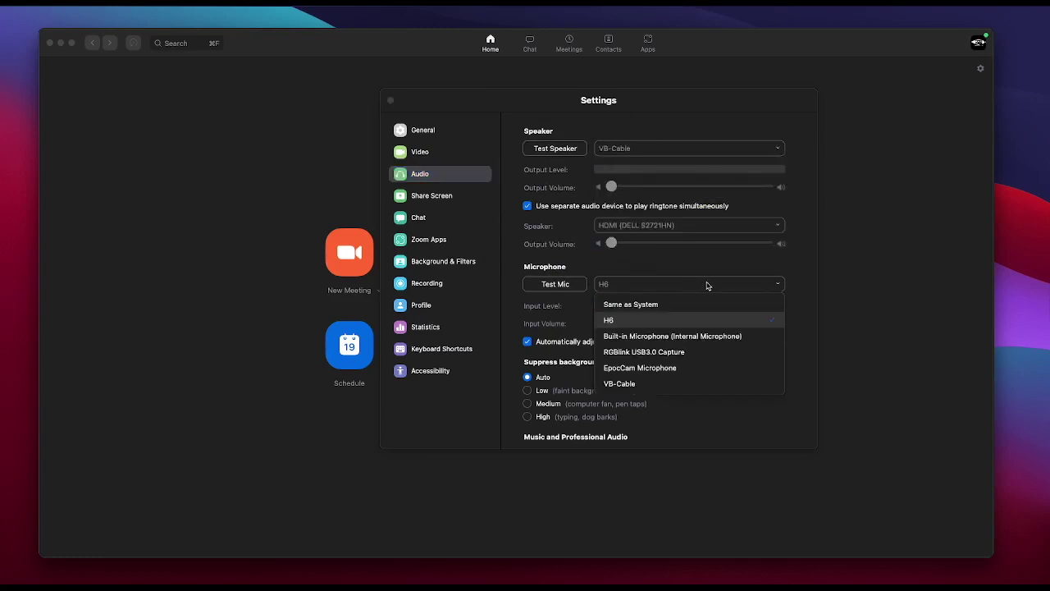
{"action": "left_click", "coordinate": [661, 383]}
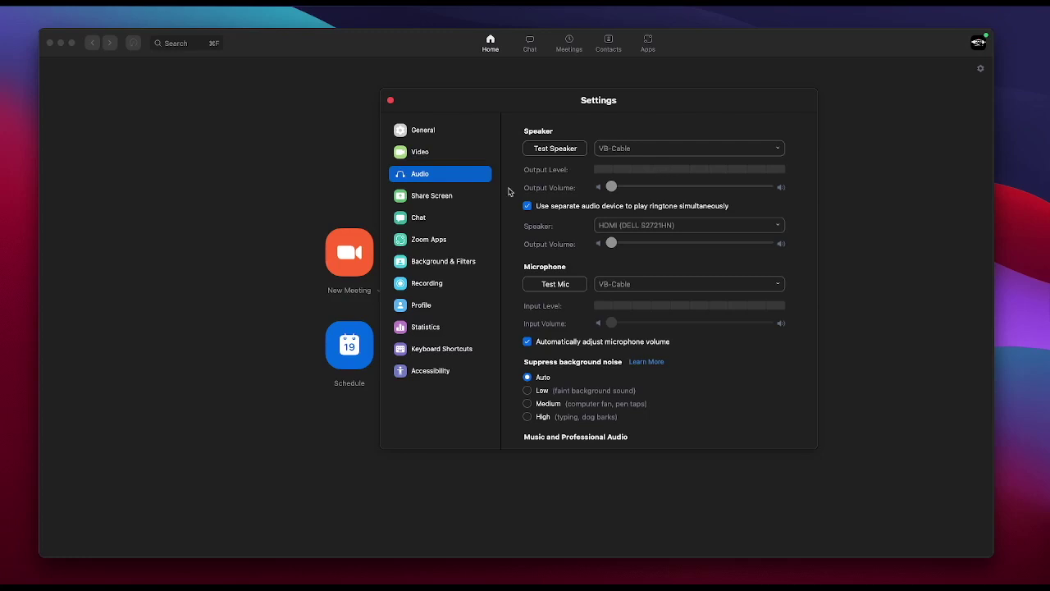
{"action": "left_click", "coordinate": [390, 101]}
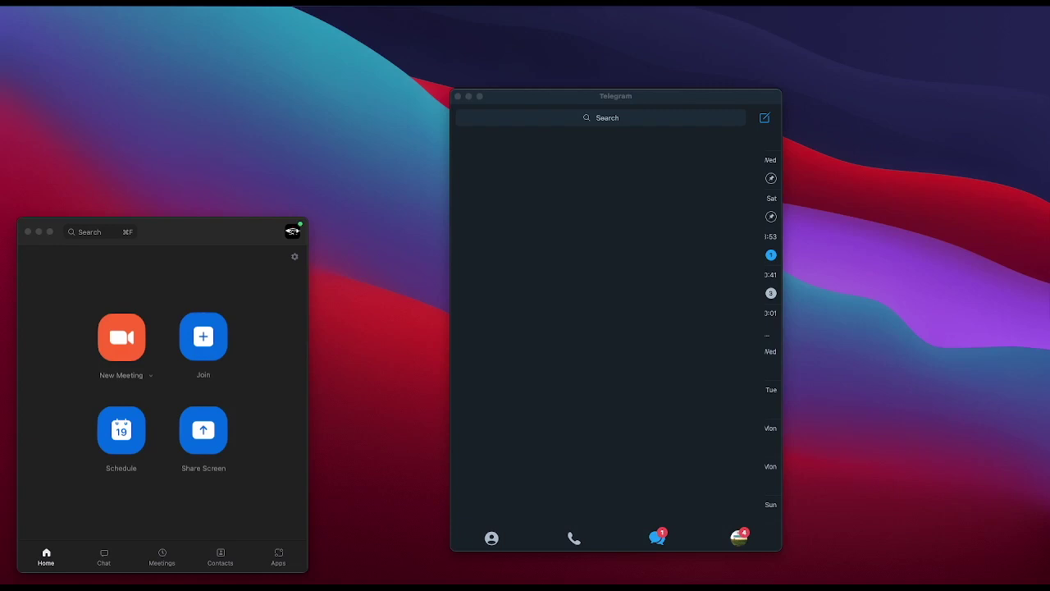
Step: In Telegram, create a new channel named "Test VB Cables" and continue to its channel type options
{"action": "left_click", "coordinate": [765, 120]}
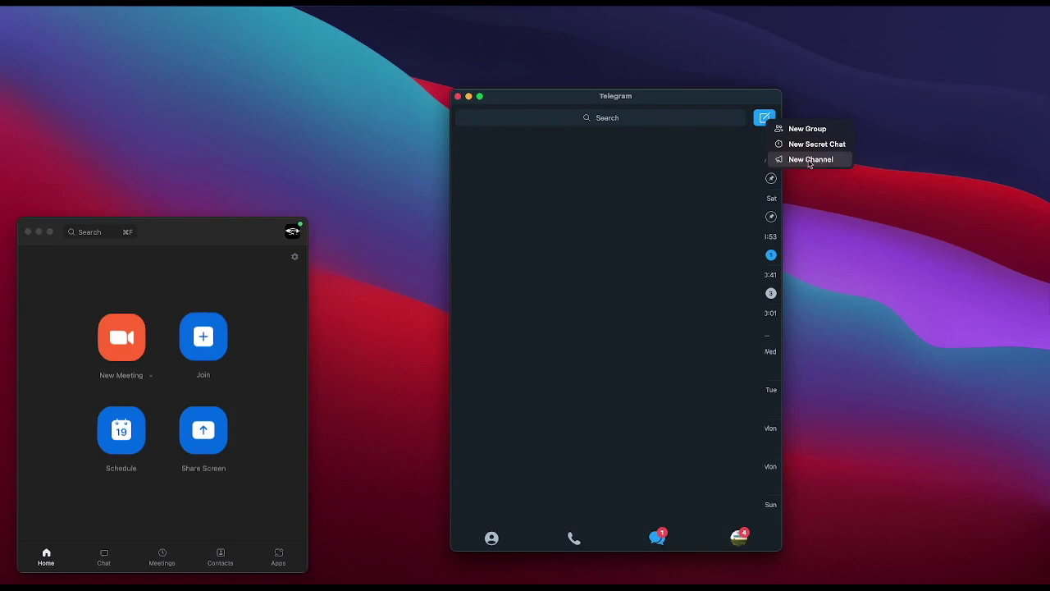
{"action": "left_click", "coordinate": [813, 162]}
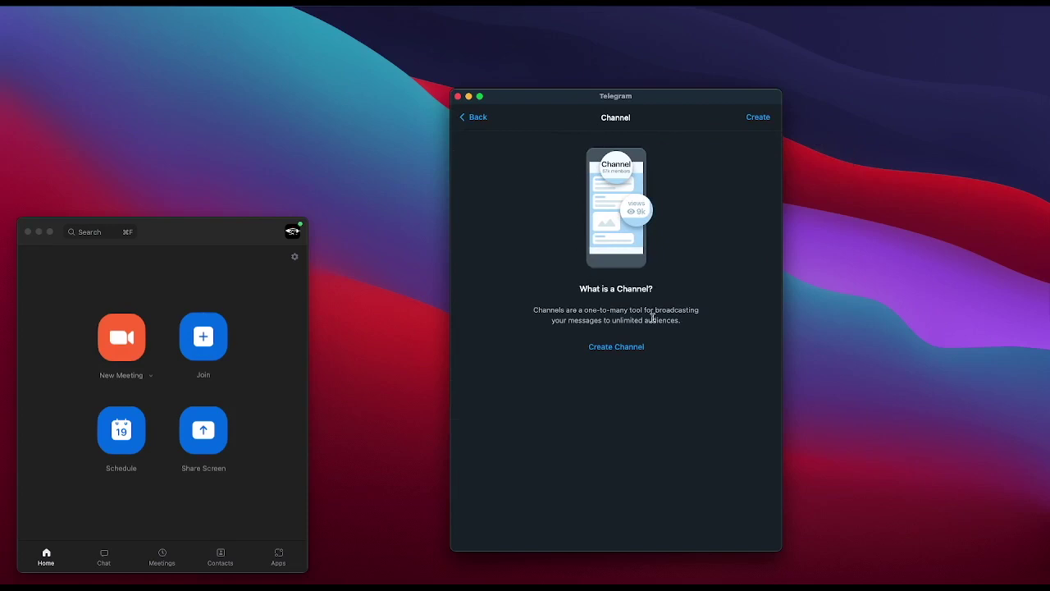
{"action": "left_click", "coordinate": [758, 117]}
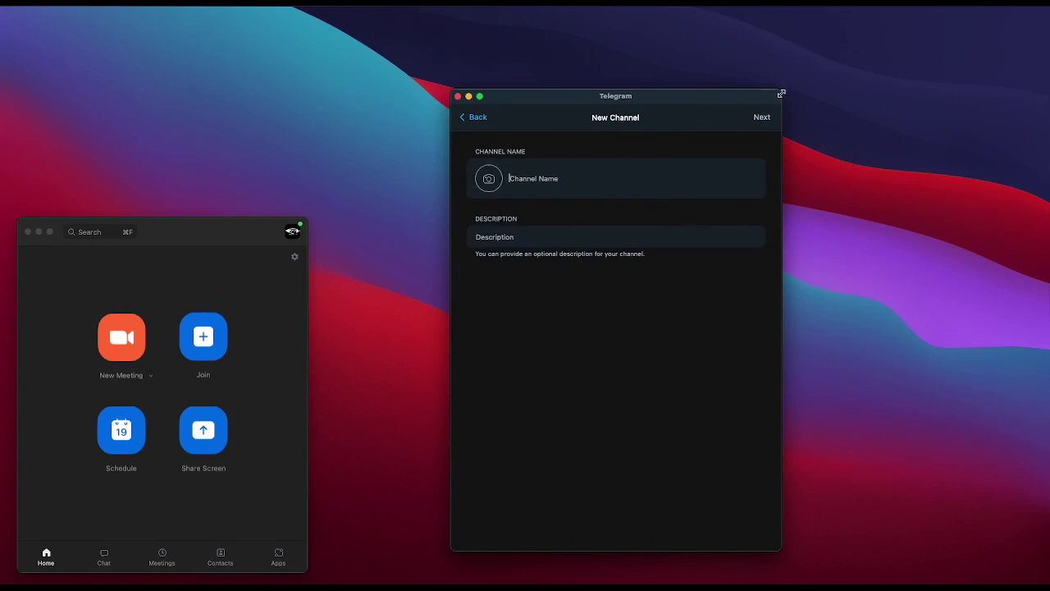
{"action": "left_click_drag", "start_coordinate": [780, 92], "coordinate": [737, 13]}
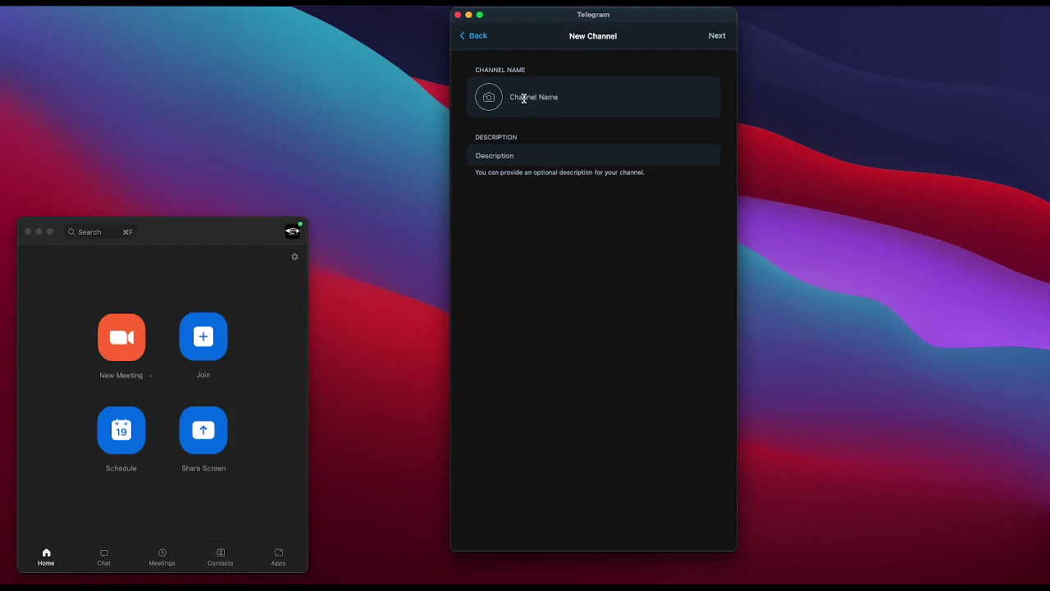
{"action": "type", "text": "Test VB Cables"}
{"action": "left_click", "coordinate": [718, 37]}
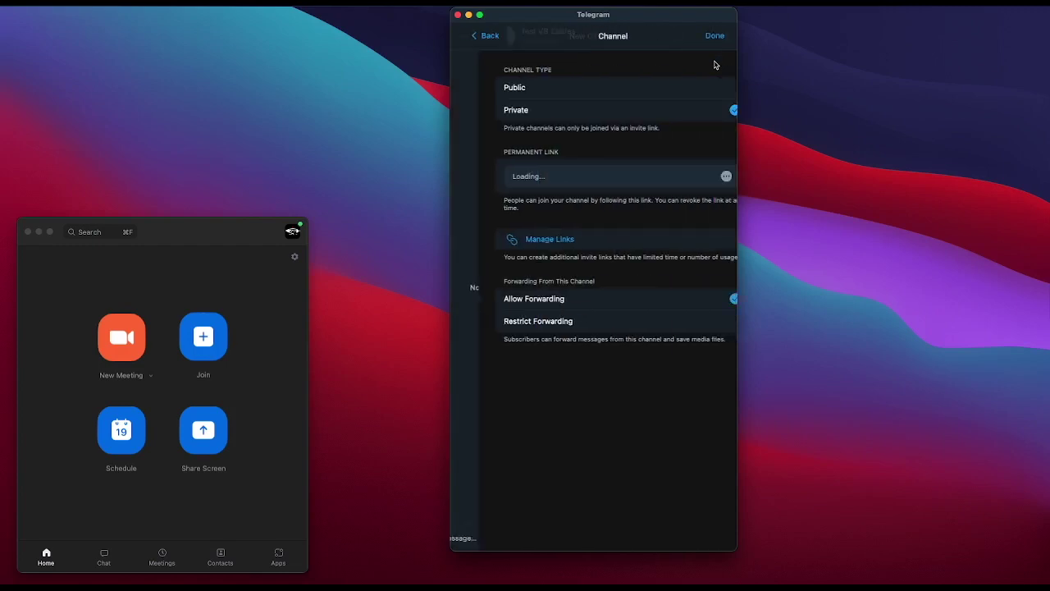
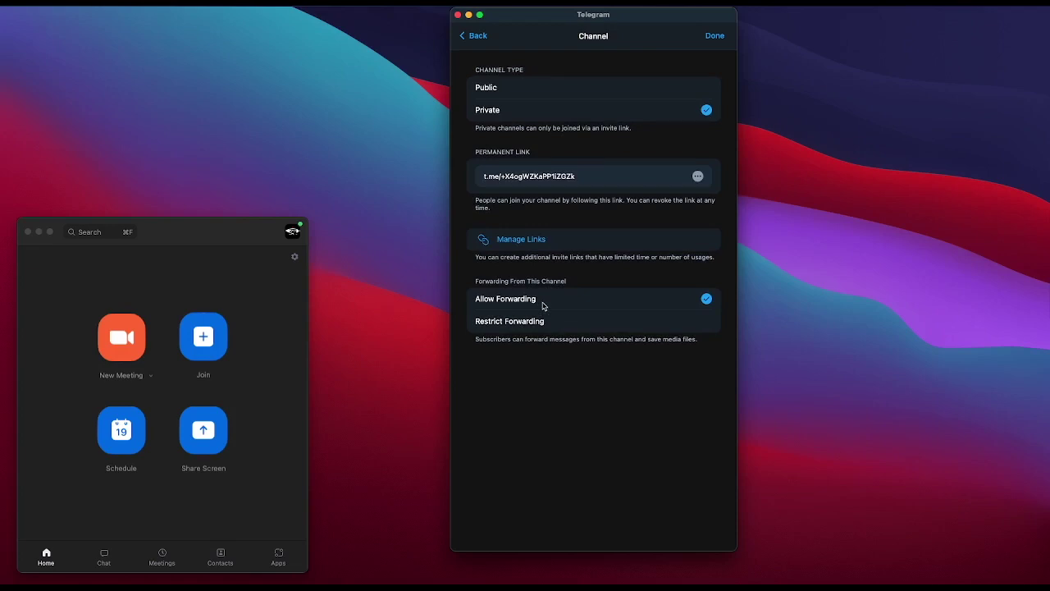
Step: Try the restricted forwarding option, set the private channel back to Allow Forwarding, and finish the channel setup
{"action": "left_click", "coordinate": [694, 324]}
{"action": "scroll", "coordinate": [649, 305], "scroll_direction": "down", "scroll_amount": 1}
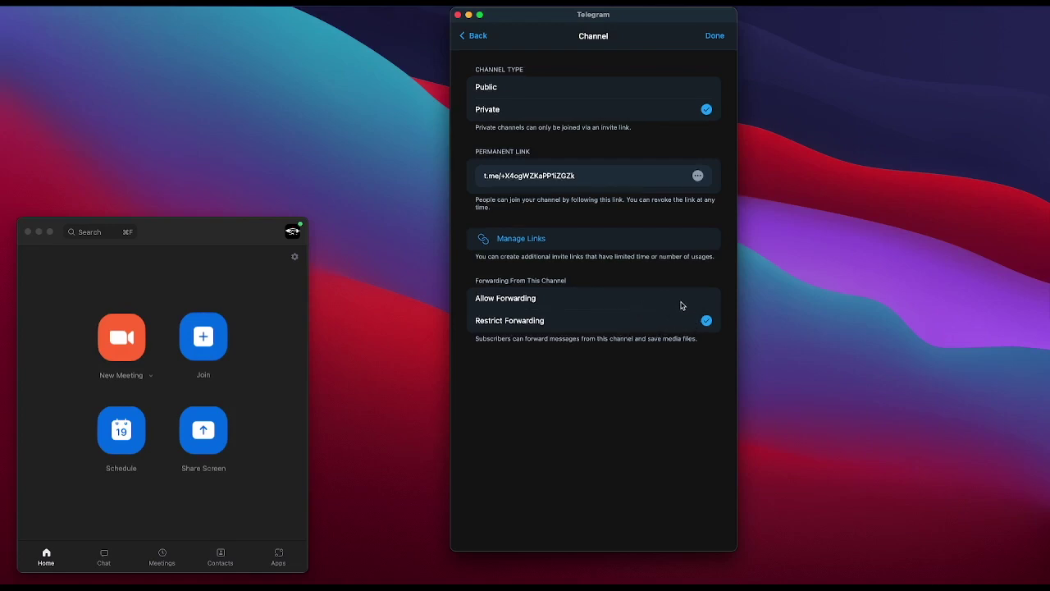
{"action": "left_click", "coordinate": [706, 303]}
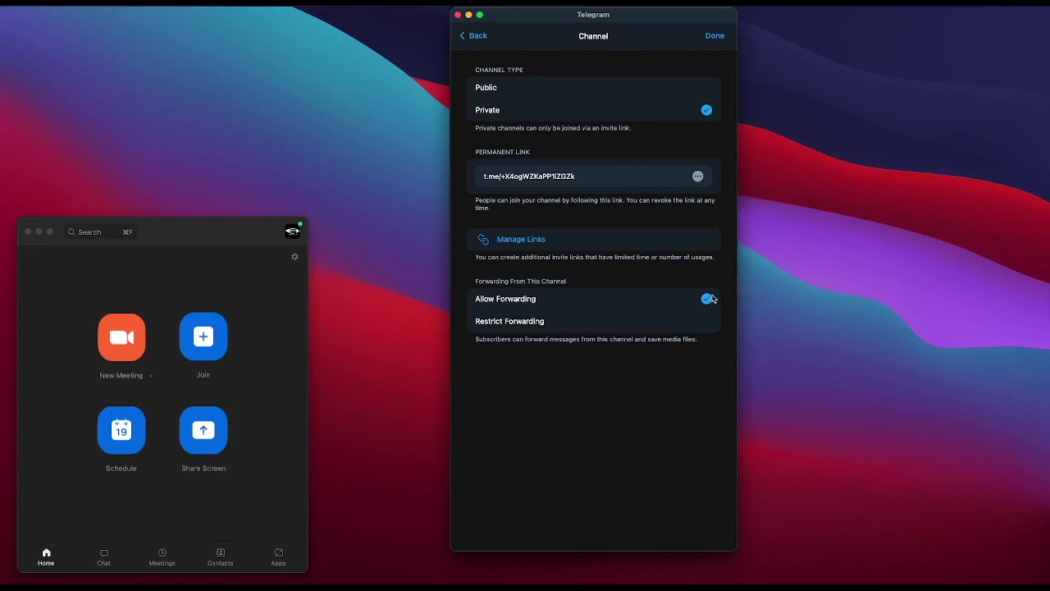
{"action": "left_click", "coordinate": [715, 36]}
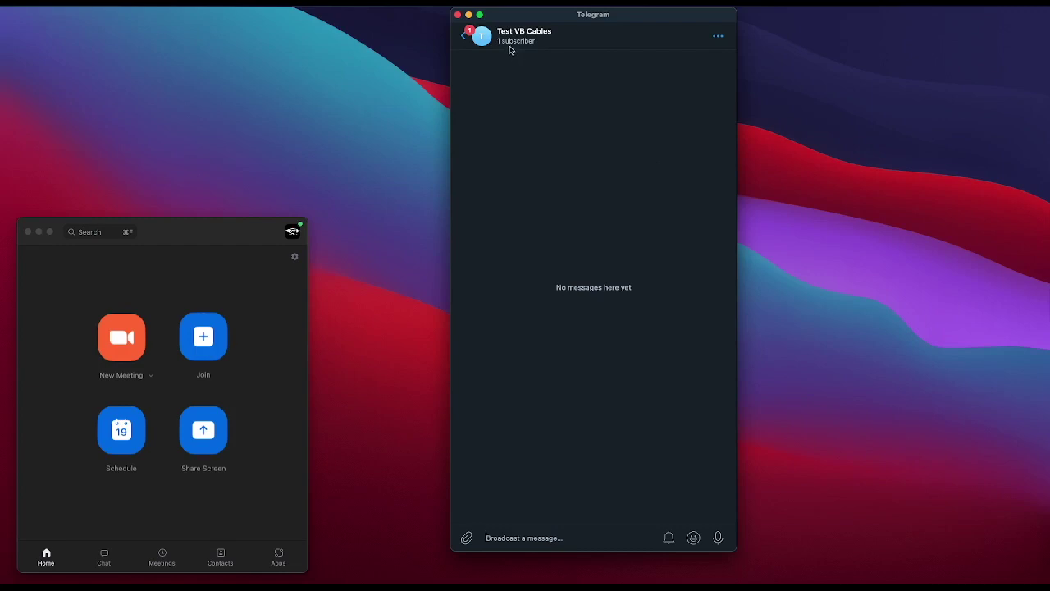
Step: View the Test VB Cables channel's subscribers and the member picker for adding subscribers, and return to the channel info
{"action": "left_click", "coordinate": [543, 44]}
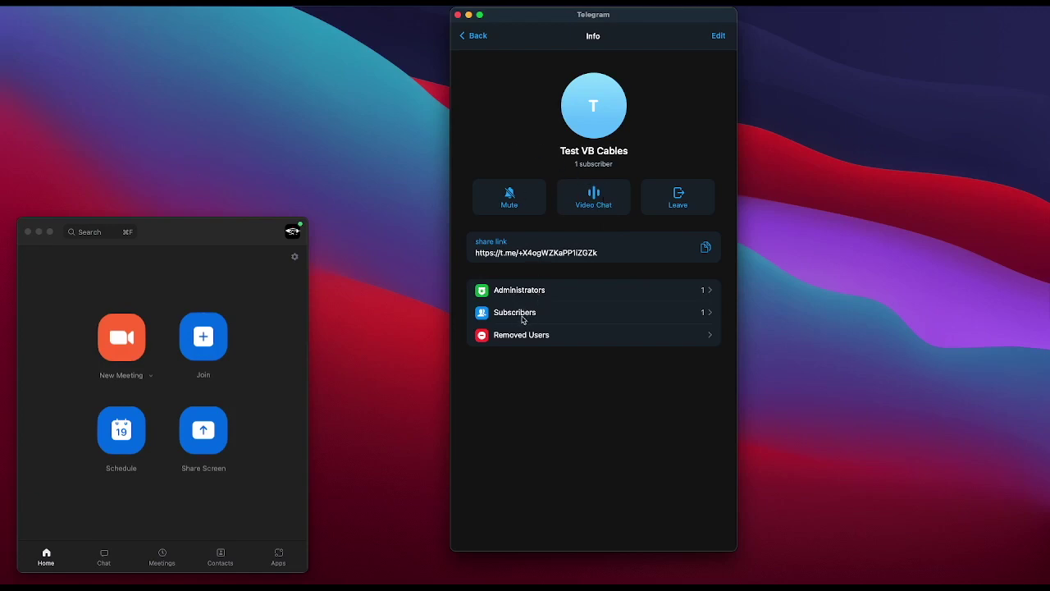
{"action": "left_click", "coordinate": [617, 316]}
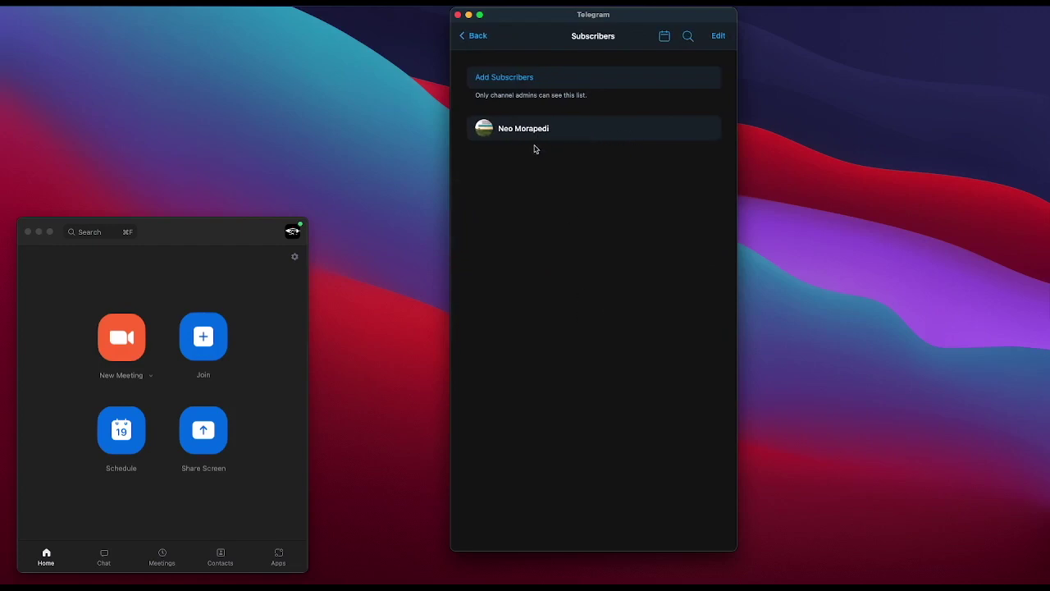
{"action": "left_click", "coordinate": [510, 82]}
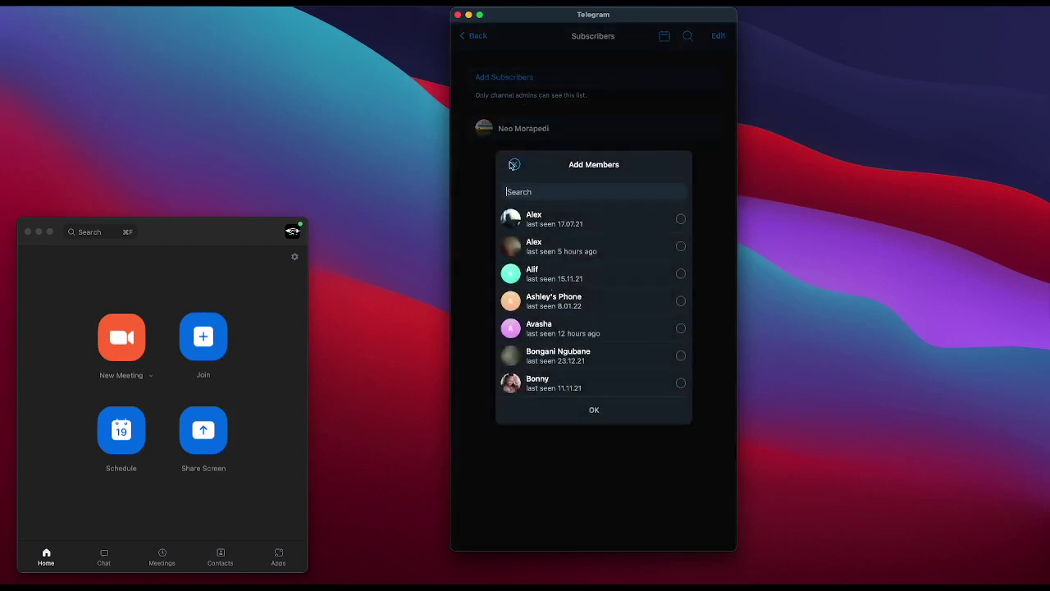
{"action": "left_click", "coordinate": [515, 165]}
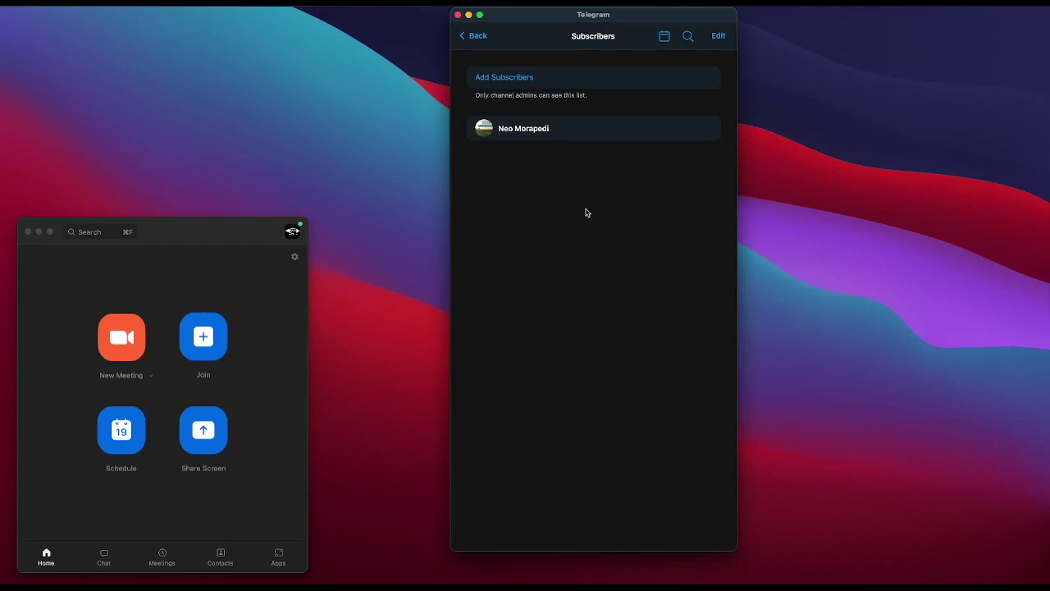
{"action": "left_click", "coordinate": [478, 37]}
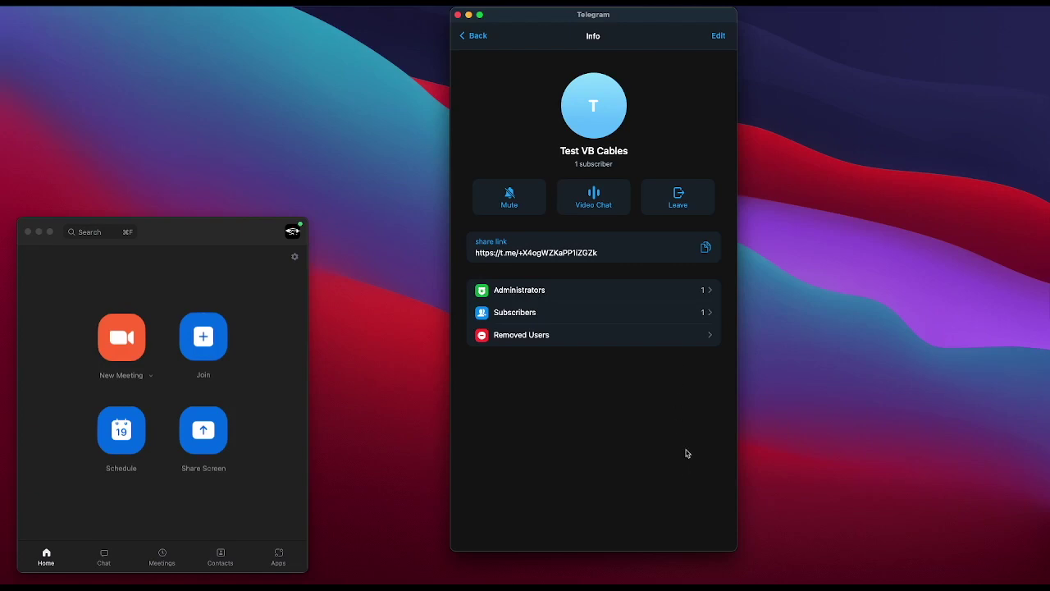
Step: View the channel's administrators and the picker for adding an admin, and return to the channel info
{"action": "left_click", "coordinate": [532, 292]}
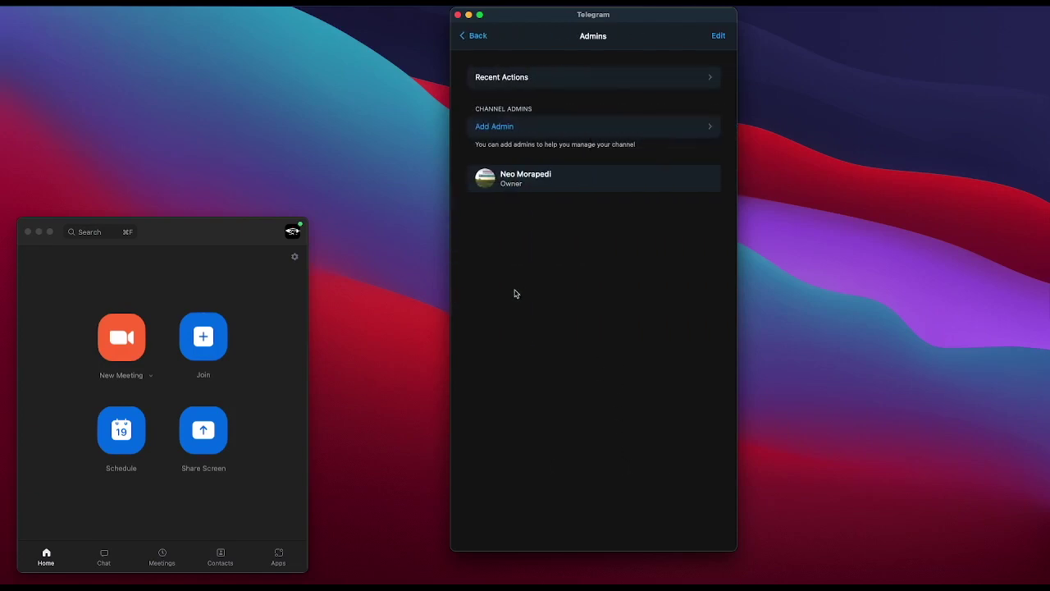
{"action": "left_click", "coordinate": [500, 129]}
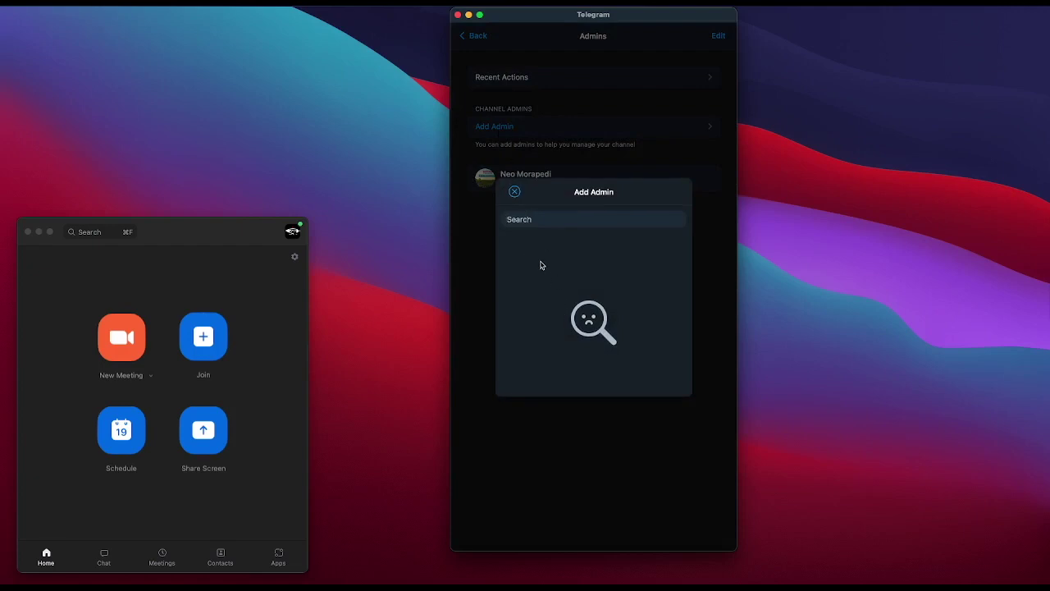
{"action": "scroll", "coordinate": [568, 330], "scroll_direction": "down", "scroll_amount": 1}
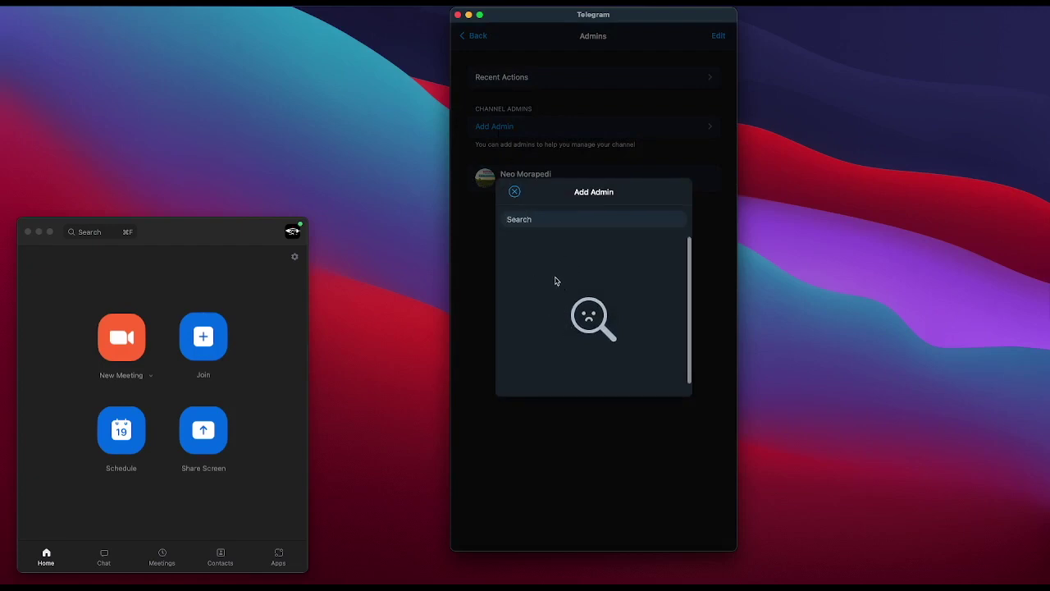
{"action": "left_click", "coordinate": [515, 192]}
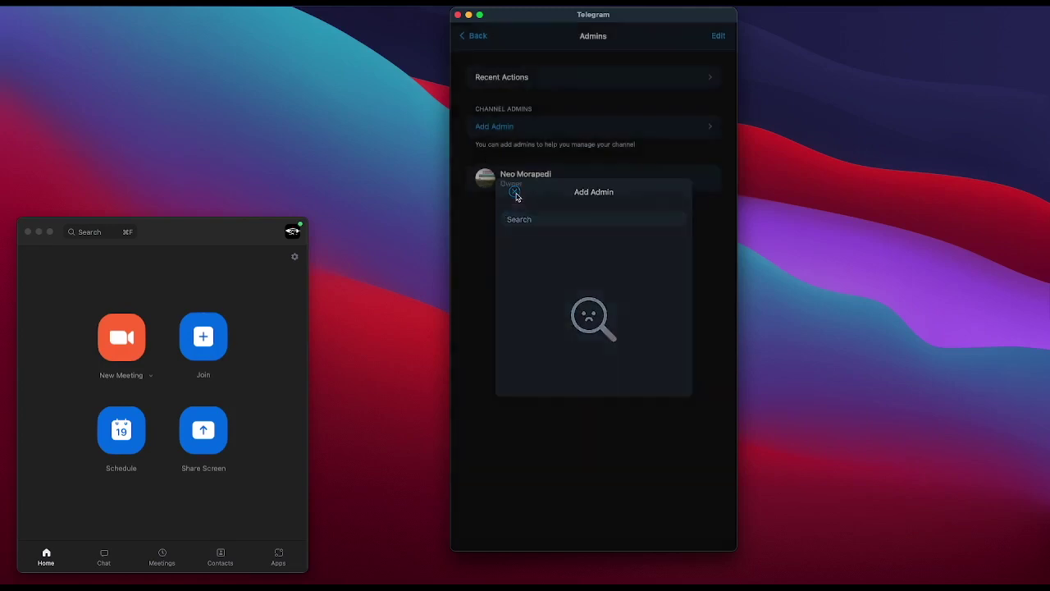
{"action": "left_click", "coordinate": [473, 37]}
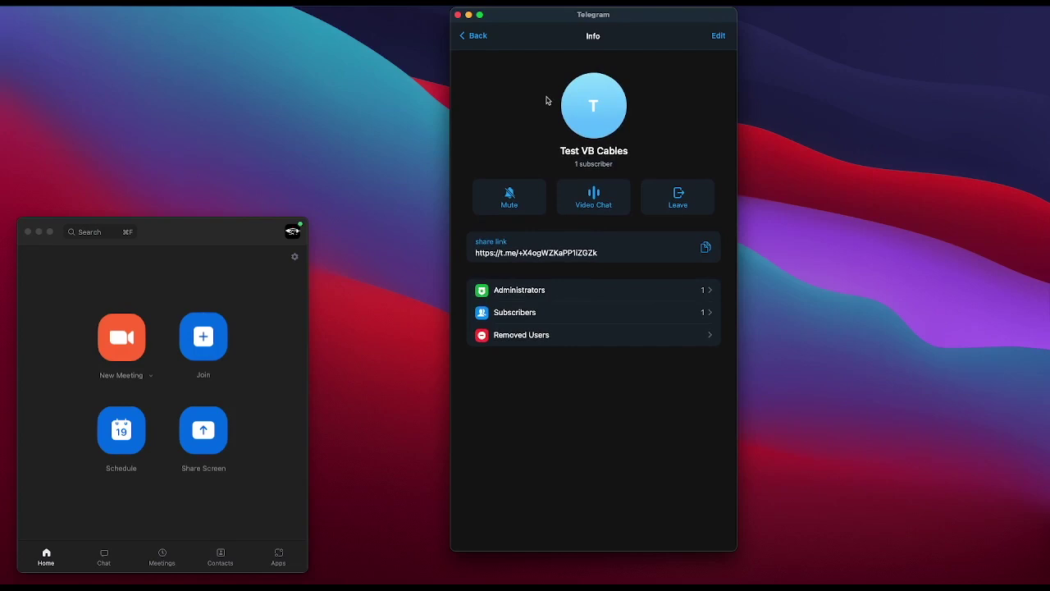
Step: View the Test VB Cables chat and its additional channel options, and return to the channel info
{"action": "left_click", "coordinate": [473, 38]}
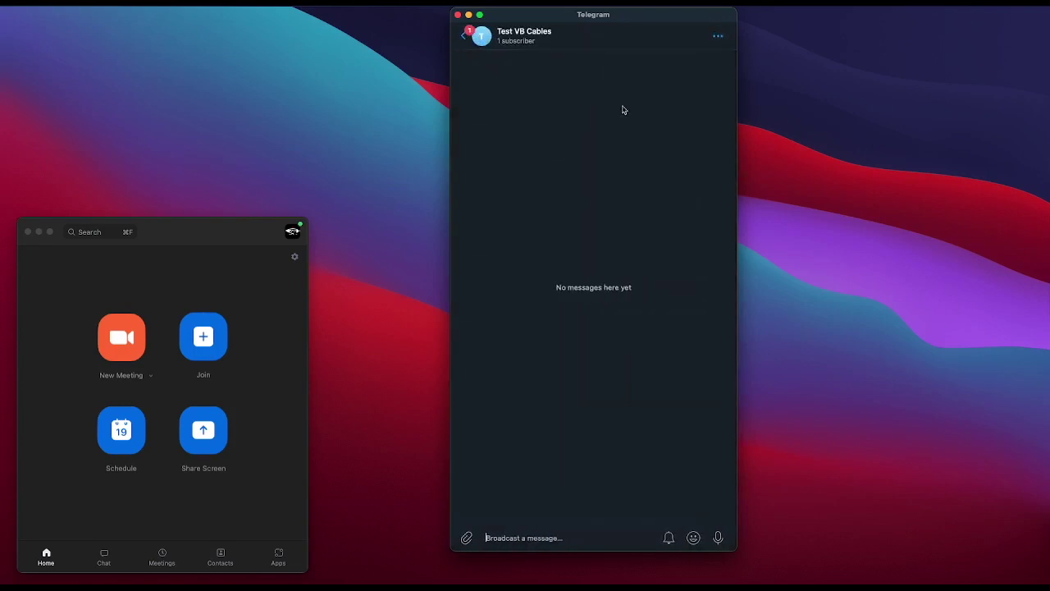
{"action": "left_click", "coordinate": [718, 37]}
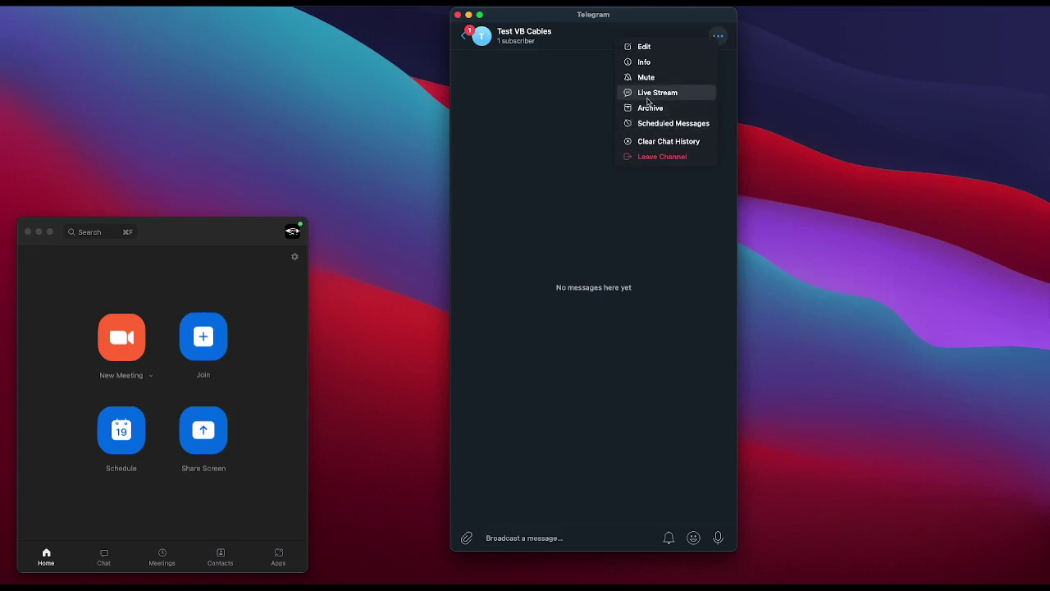
{"action": "left_click", "coordinate": [513, 117]}
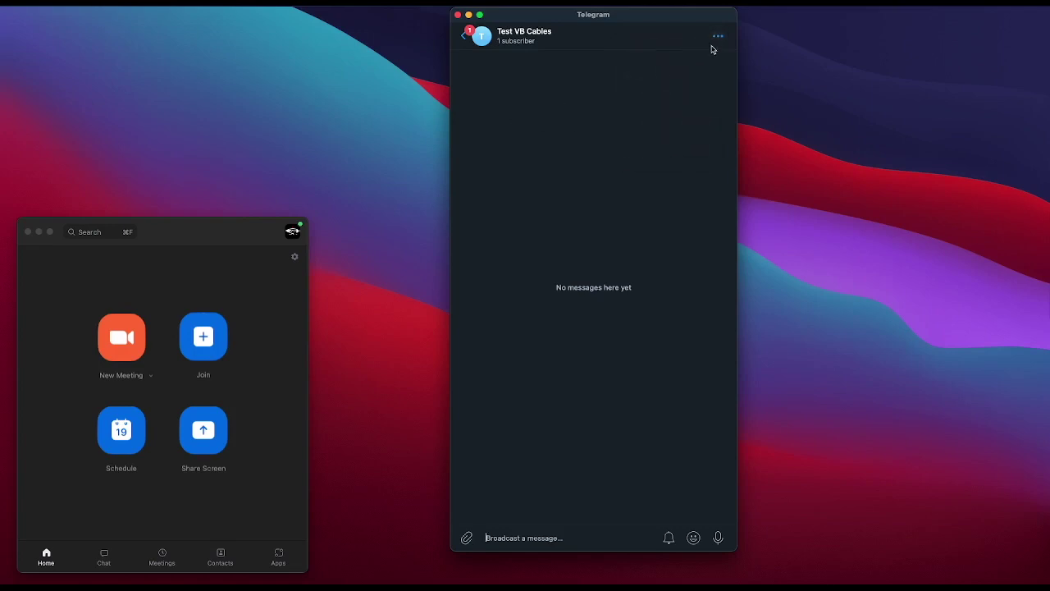
{"action": "left_click", "coordinate": [573, 41]}
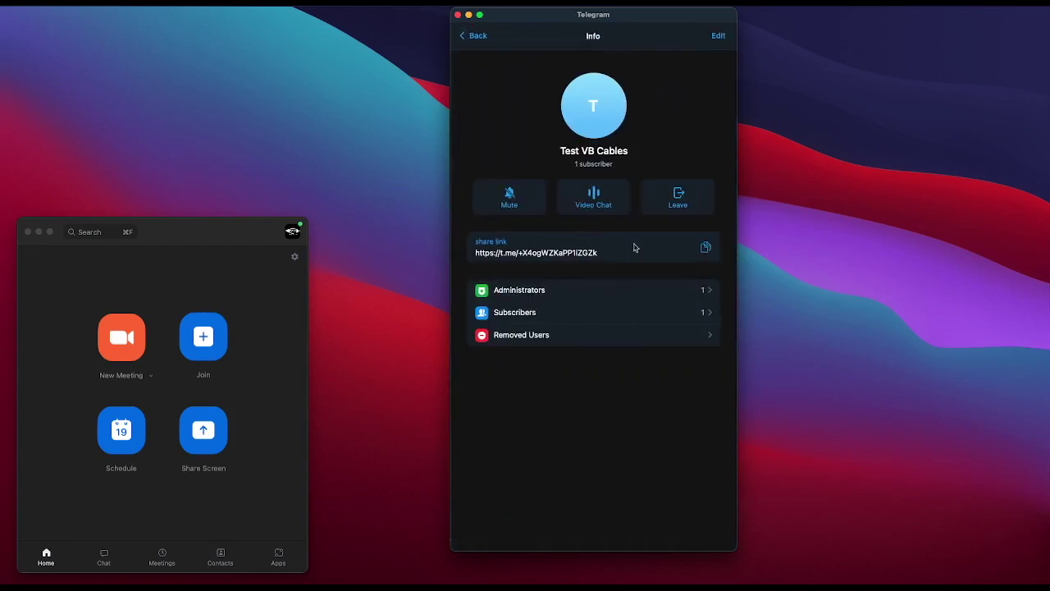
Step: Start an unscheduled video chat in the channel, displayed as Test VB Cables instead of the personal account
{"action": "left_click", "coordinate": [595, 199]}
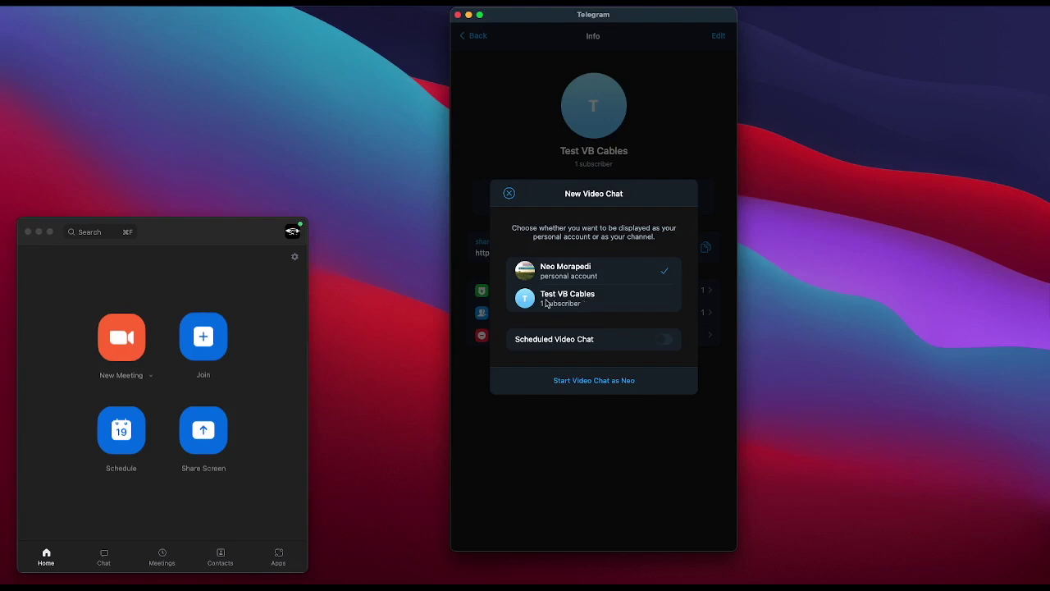
{"action": "left_click", "coordinate": [628, 302]}
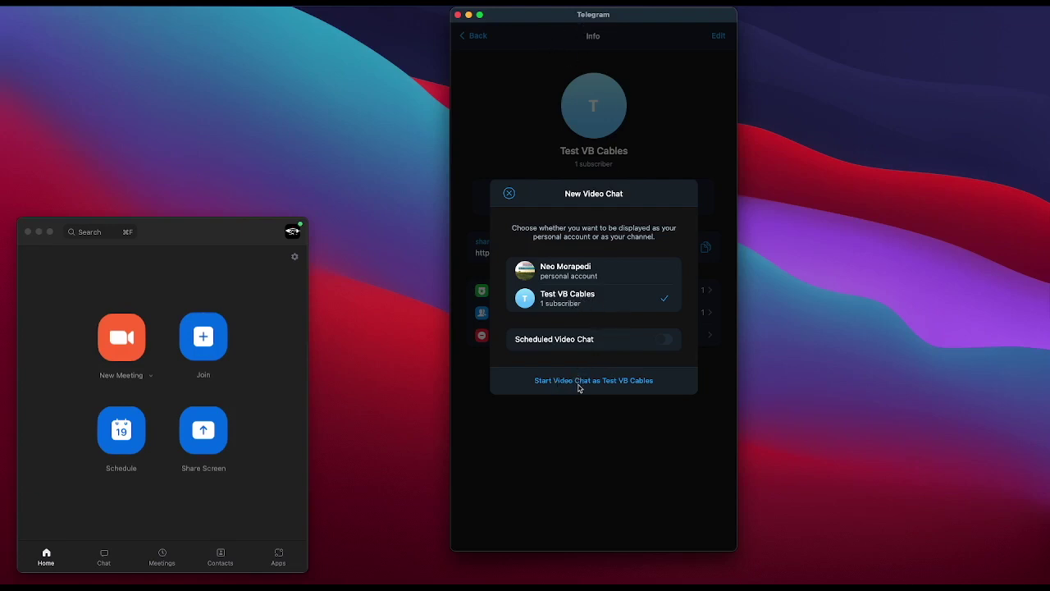
{"action": "left_click", "coordinate": [665, 340]}
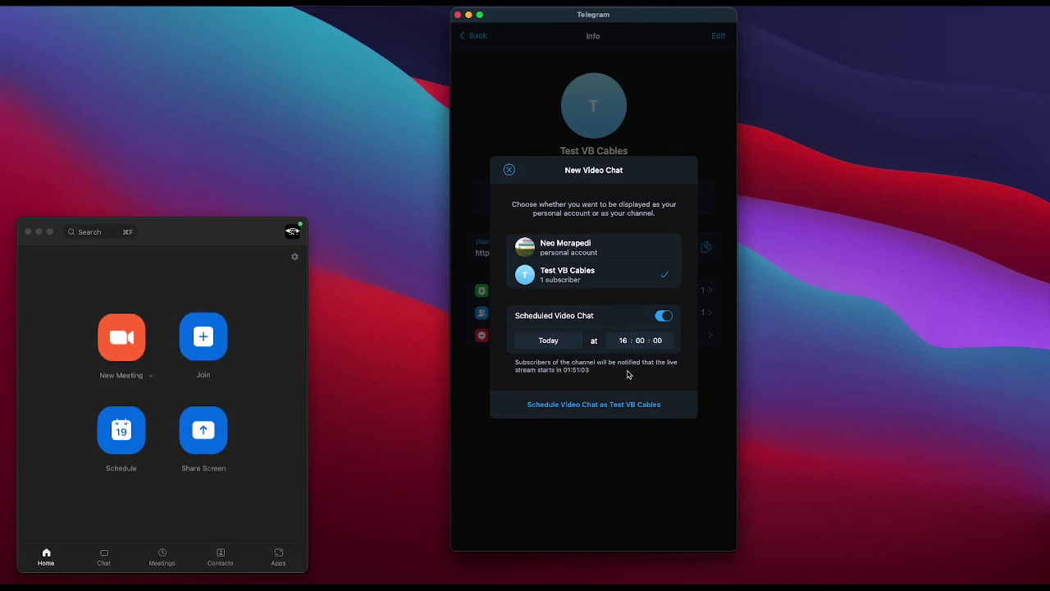
{"action": "left_click", "coordinate": [665, 317]}
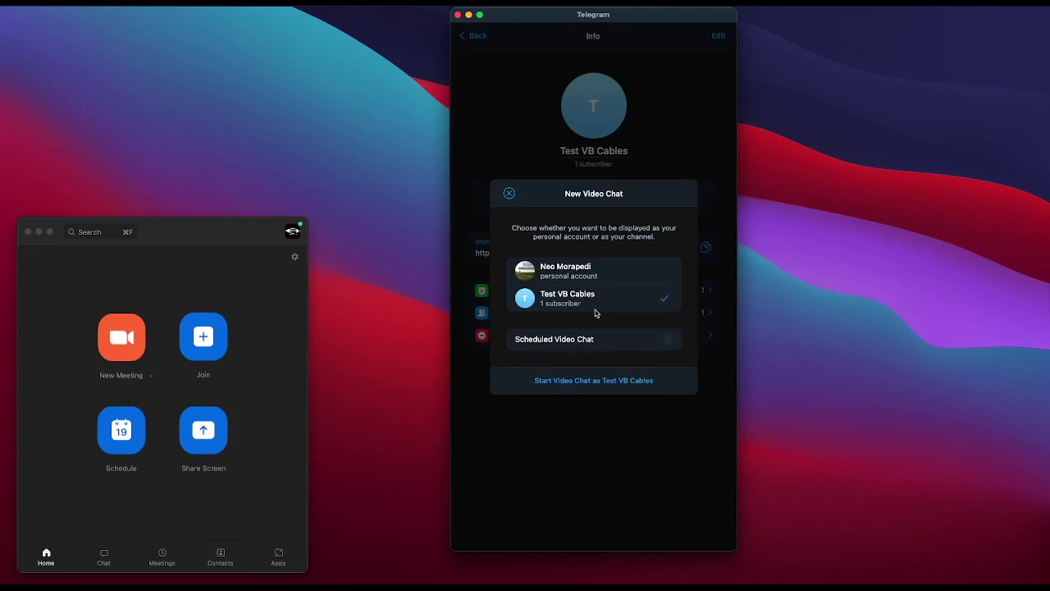
{"action": "left_click", "coordinate": [586, 383]}
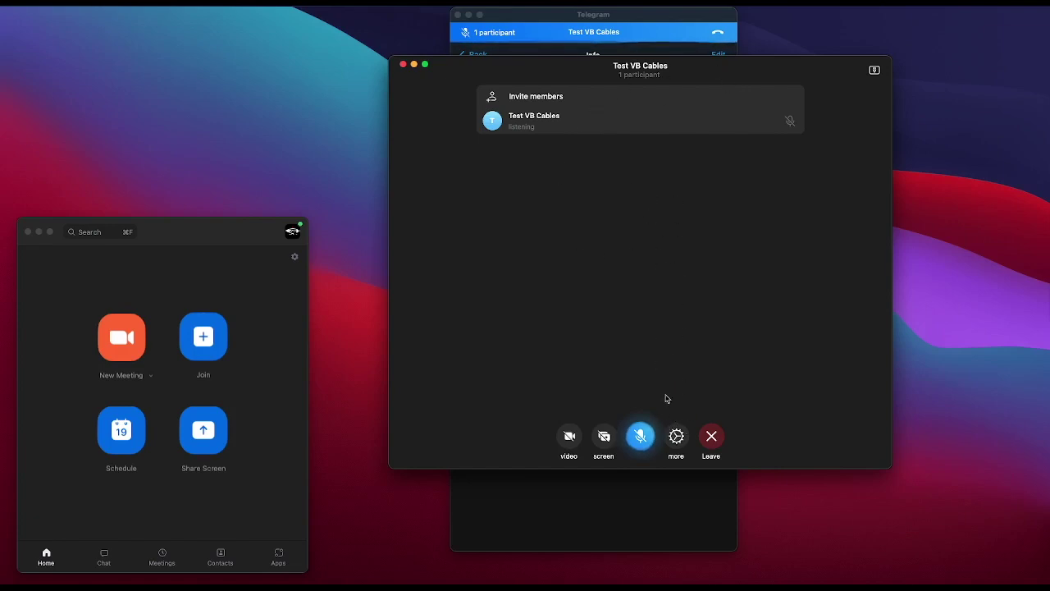
Step: In the video chat settings, choose VB-Cable as the microphone's input device
{"action": "left_click", "coordinate": [677, 437]}
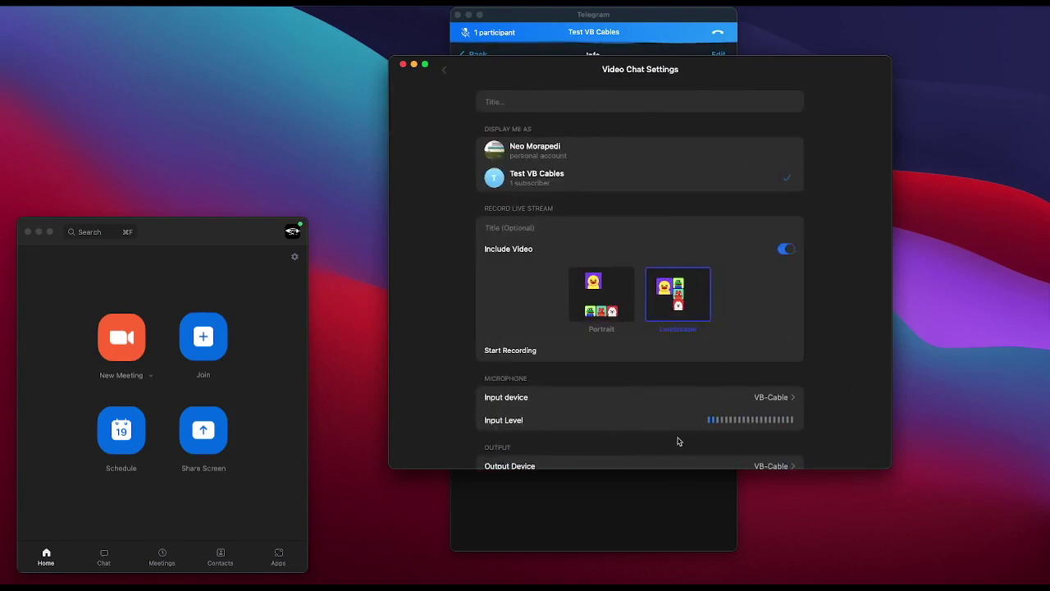
{"action": "scroll", "coordinate": [759, 360], "scroll_direction": "down", "scroll_amount": 3}
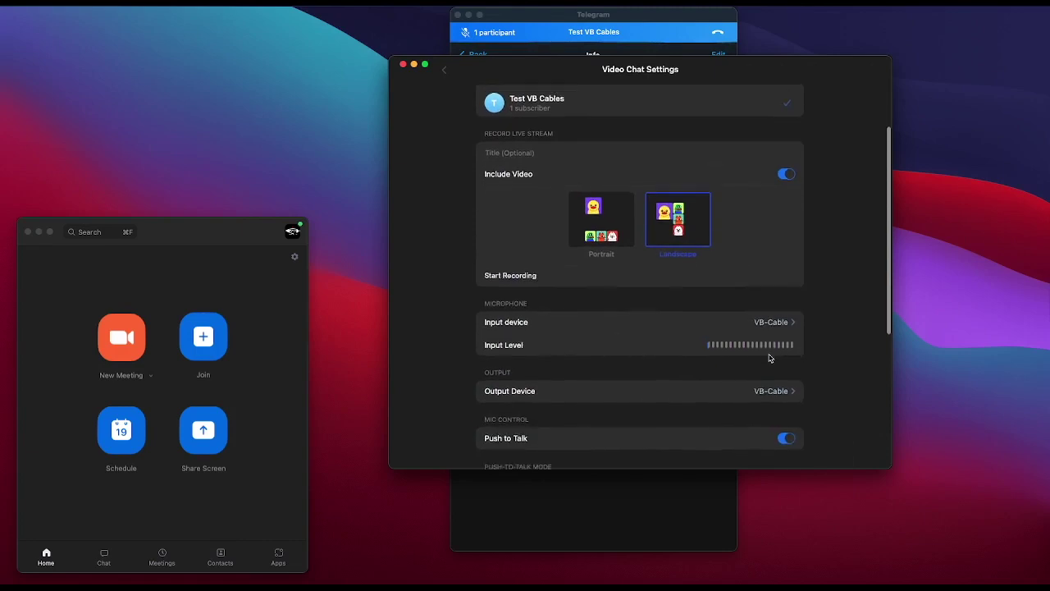
{"action": "scroll", "coordinate": [770, 362], "scroll_direction": "down", "scroll_amount": 1}
{"action": "scroll", "coordinate": [491, 293], "scroll_direction": "down", "scroll_amount": 2}
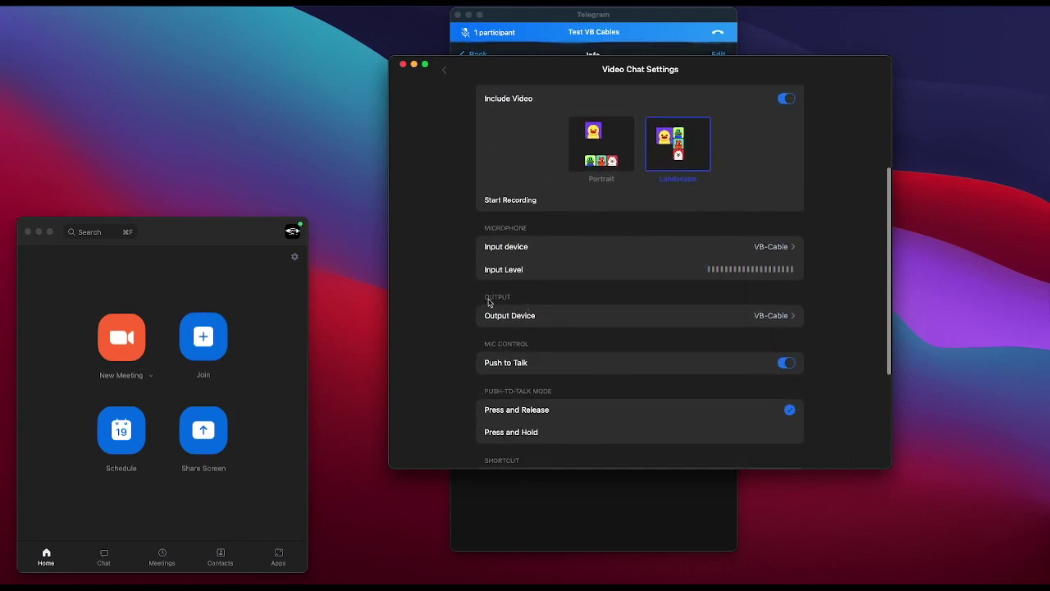
{"action": "left_click", "coordinate": [786, 251]}
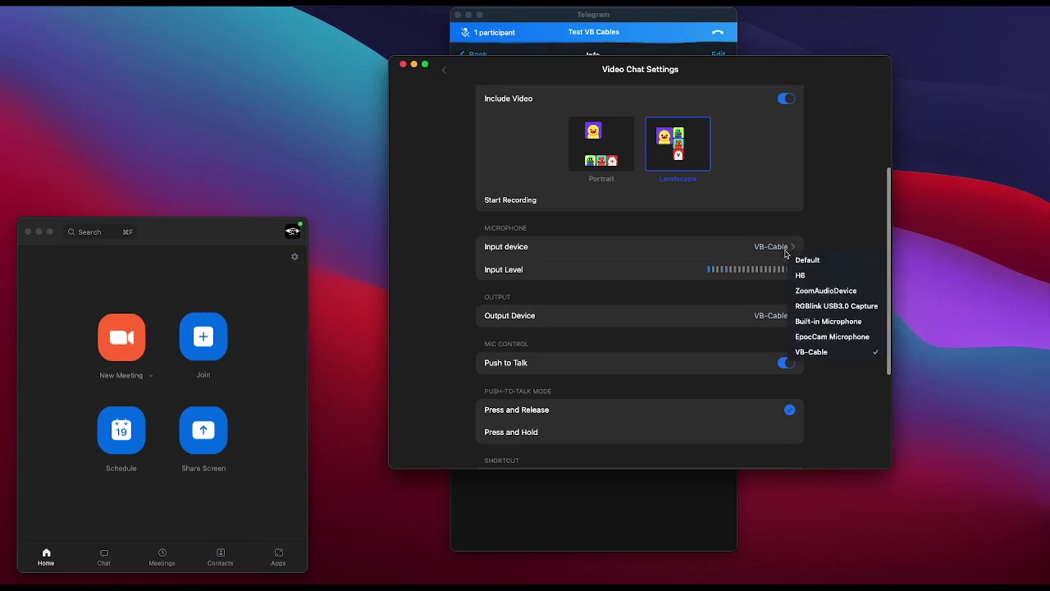
{"action": "left_click", "coordinate": [817, 353]}
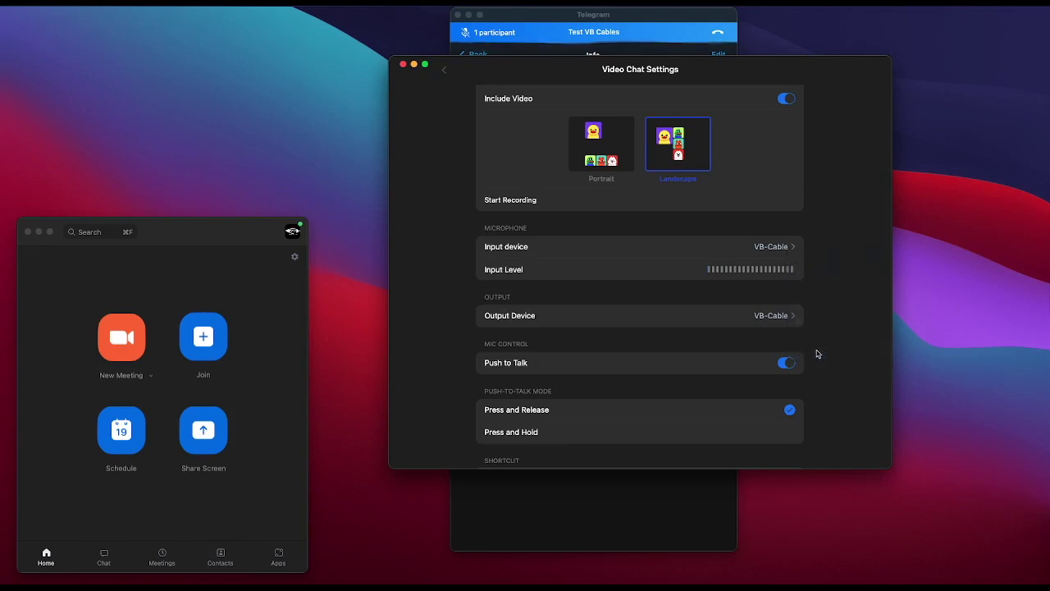
Step: Choose VB-Cable as the video chat's output device
{"action": "scroll", "coordinate": [788, 329], "scroll_direction": "down", "scroll_amount": 1}
{"action": "left_click", "coordinate": [771, 316]}
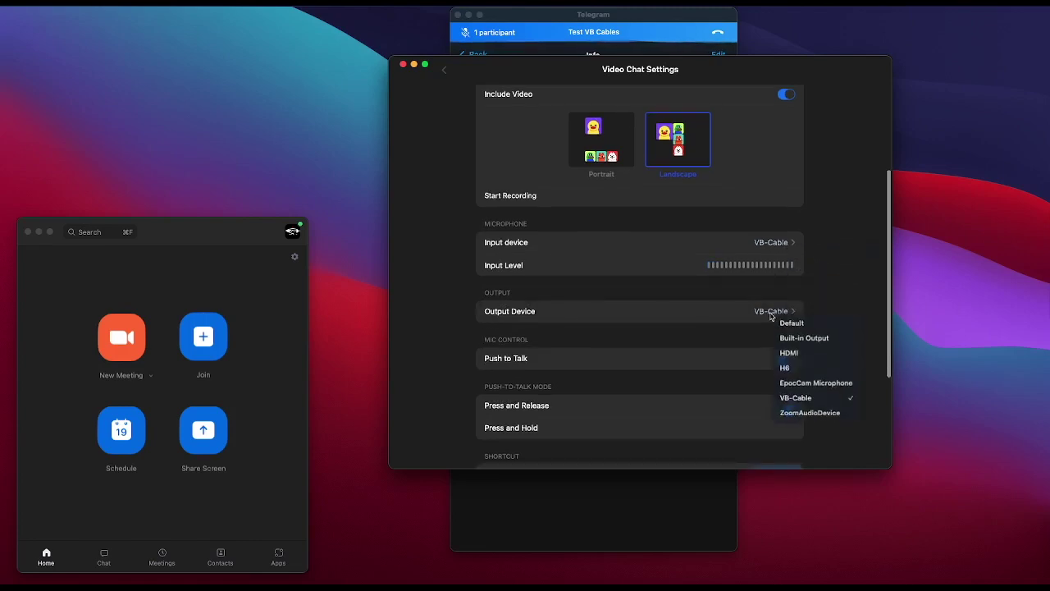
{"action": "left_click", "coordinate": [797, 399]}
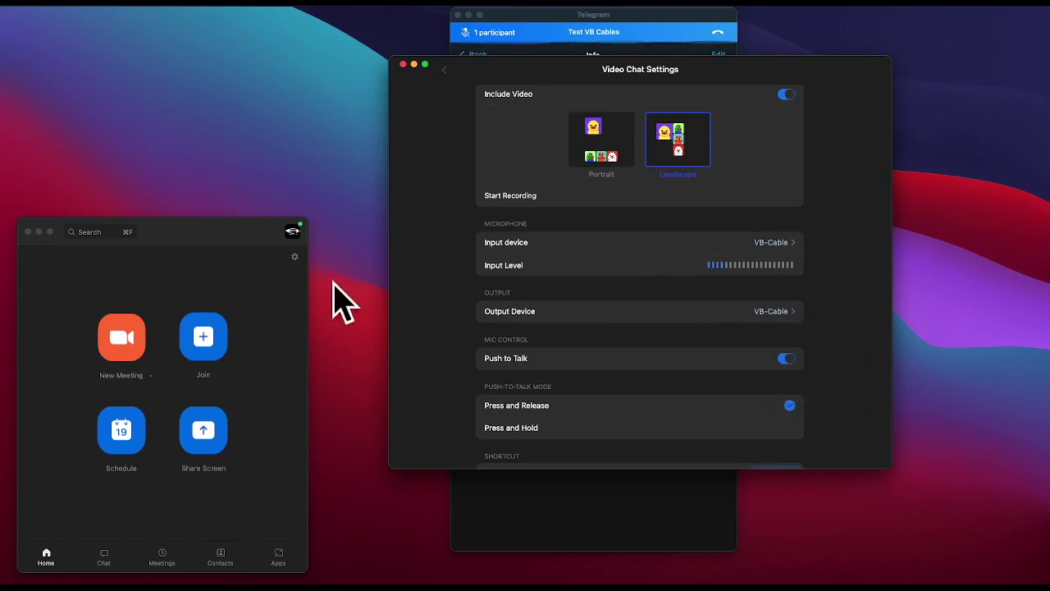
Step: Switch to Zoom, and move and enlarge its window so it sits beside the Telegram video chat
{"action": "left_click_drag", "start_coordinate": [227, 234], "coordinate": [226, 77]}
{"action": "left_click_drag", "start_coordinate": [304, 408], "coordinate": [370, 476]}
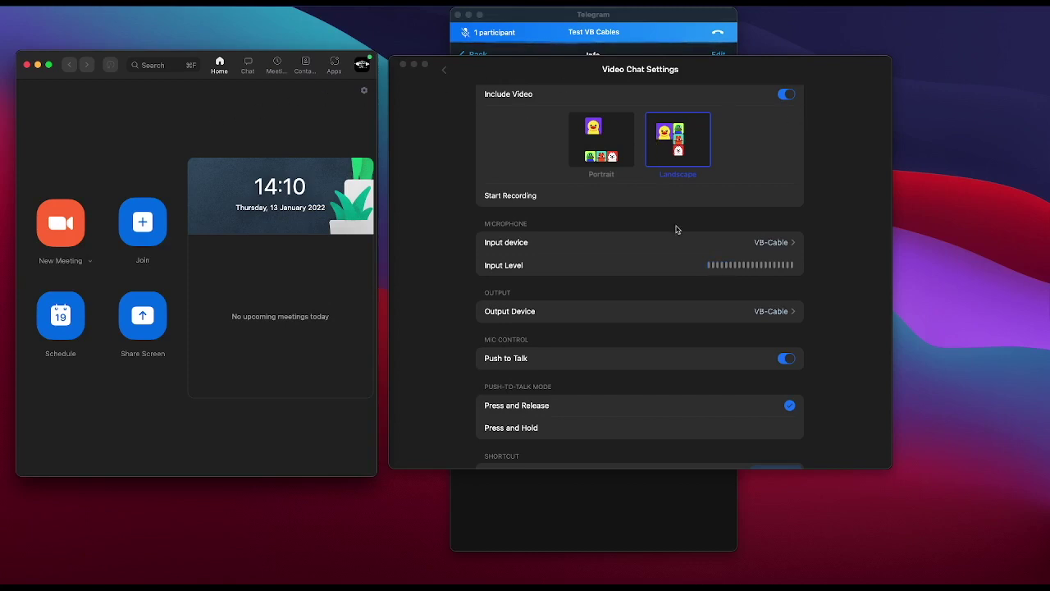
Step: Try enabling Noise Suppression in Telegram's video chat settings and turn it back off
{"action": "scroll", "coordinate": [803, 166], "scroll_direction": "up", "scroll_amount": 1}
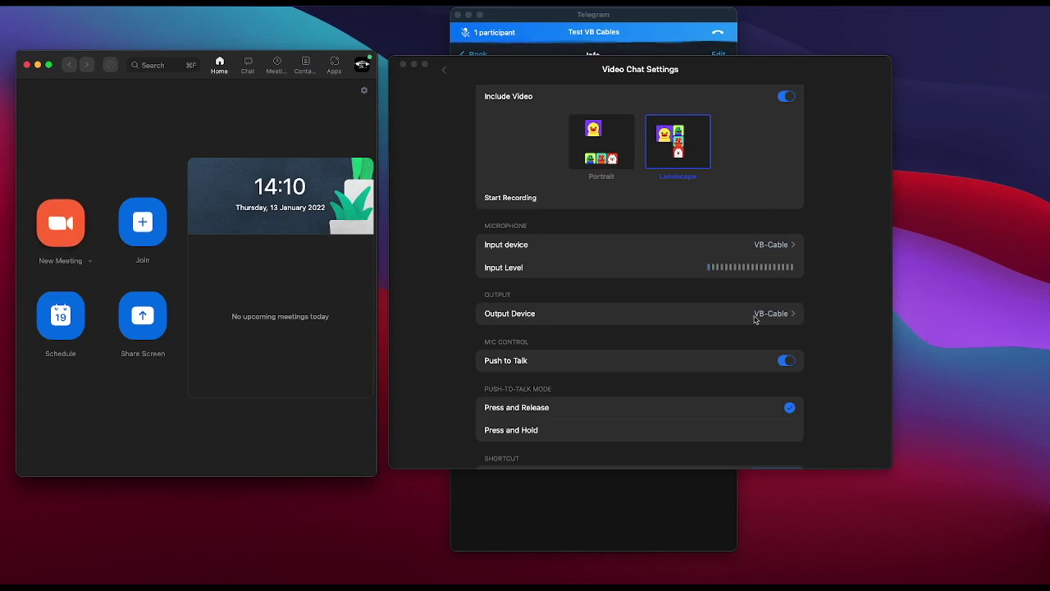
{"action": "scroll", "coordinate": [713, 345], "scroll_direction": "down", "scroll_amount": 5}
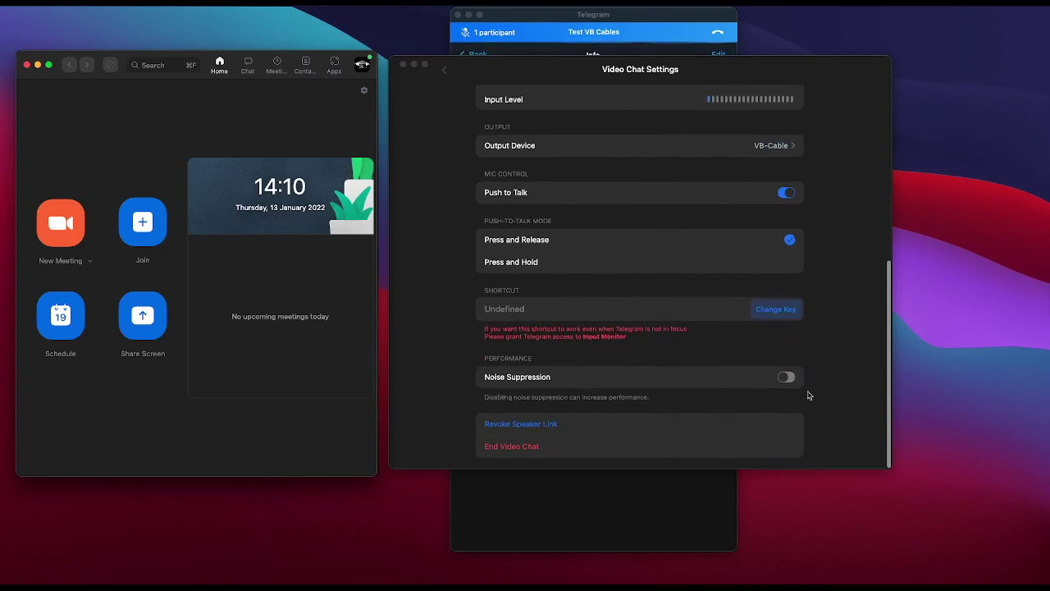
{"action": "left_click", "coordinate": [786, 379]}
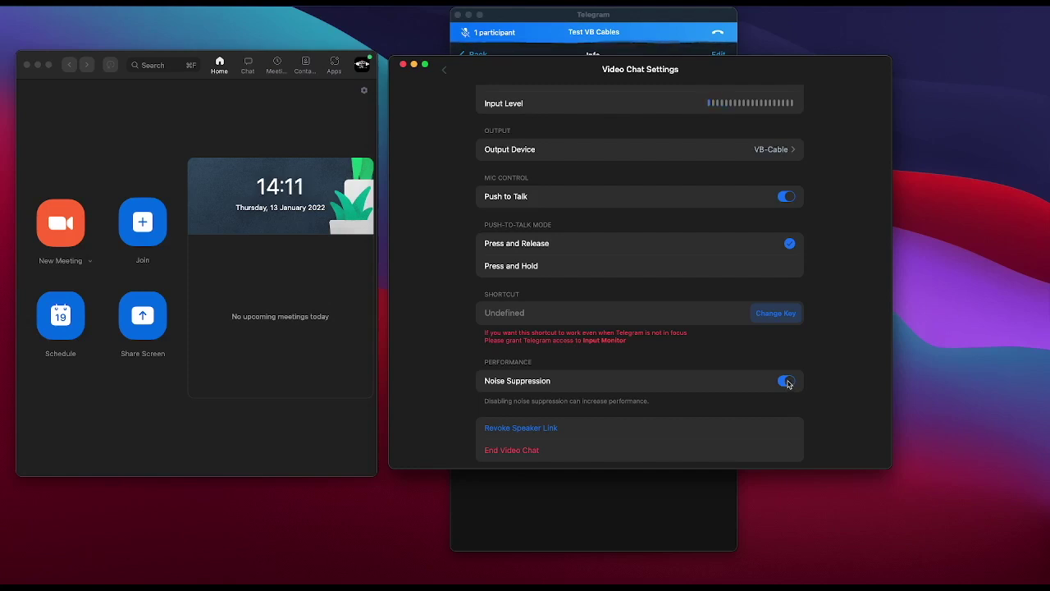
{"action": "left_click", "coordinate": [787, 383]}
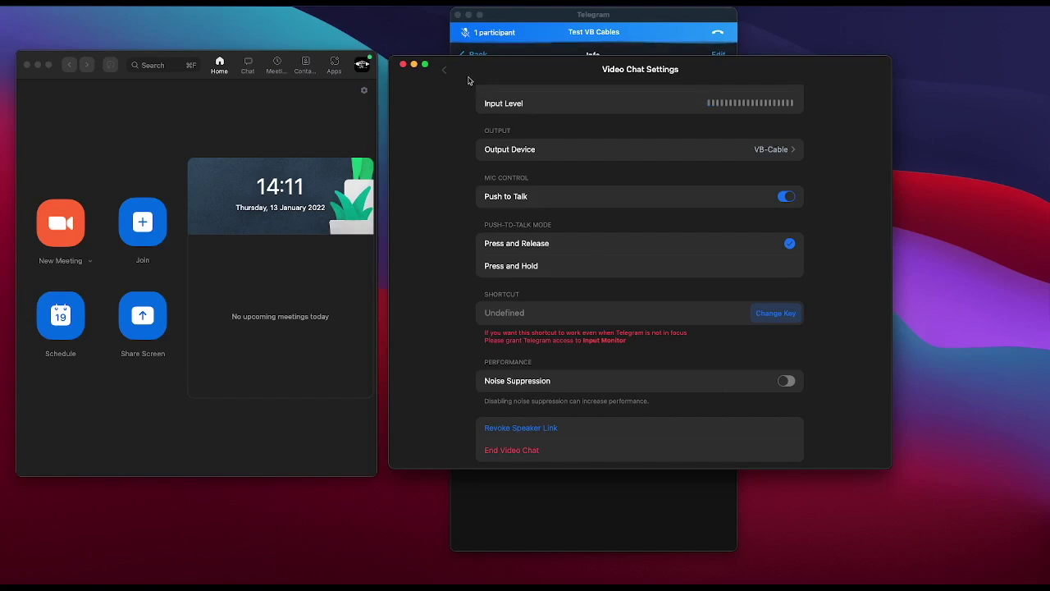
Step: Leave the video chat settings and move the video chat window farther away from the Zoom window
{"action": "left_click", "coordinate": [444, 71]}
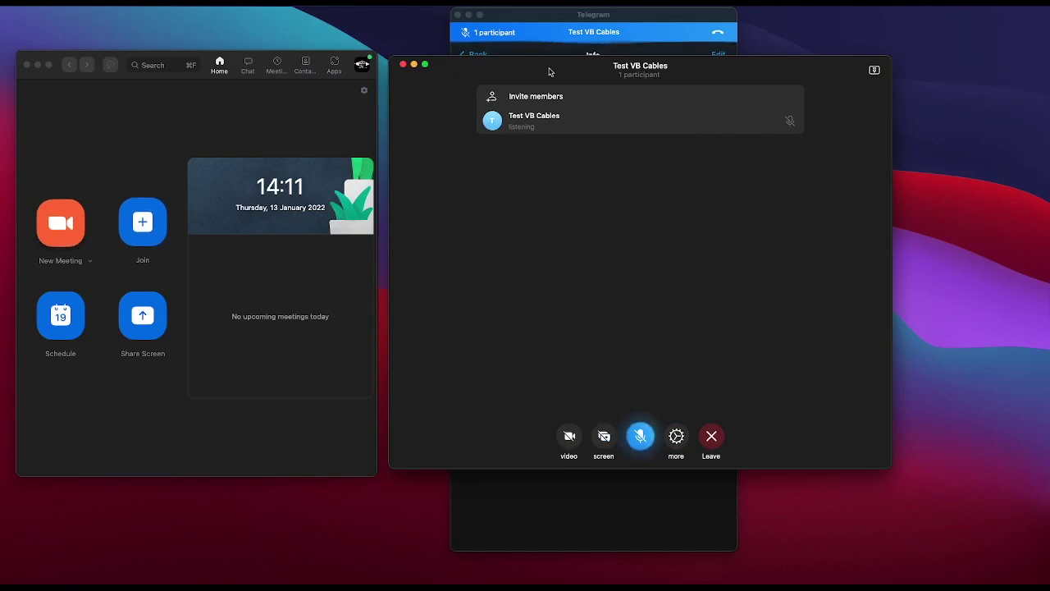
{"action": "left_click_drag", "start_coordinate": [550, 71], "coordinate": [704, 68]}
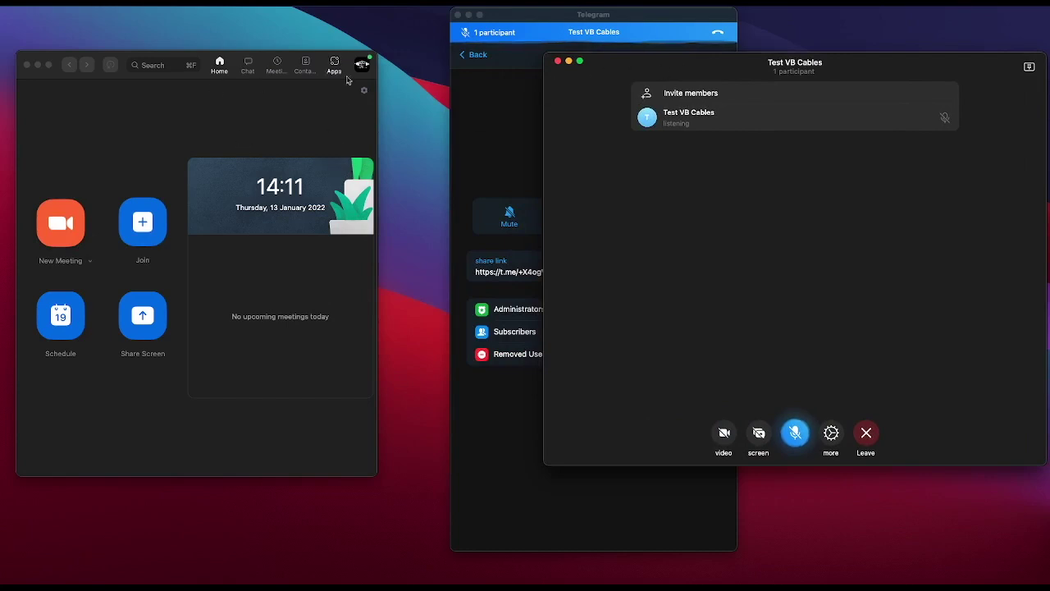
Step: Switch to Zoom, start a new meeting, and take it out of full screen mode
{"action": "left_click", "coordinate": [55, 227]}
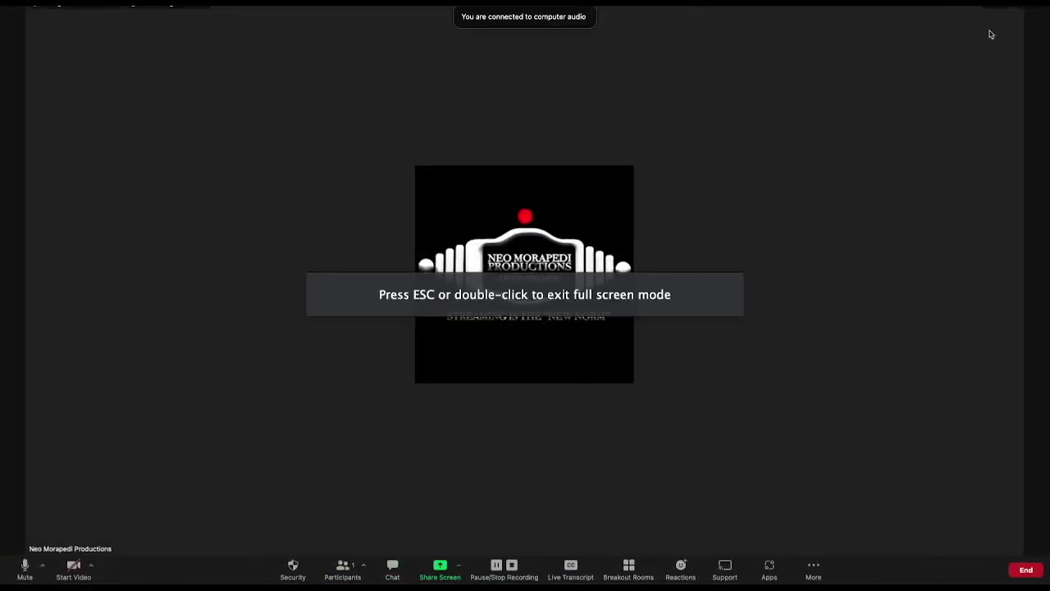
{"action": "double_click", "coordinate": [733, 104]}
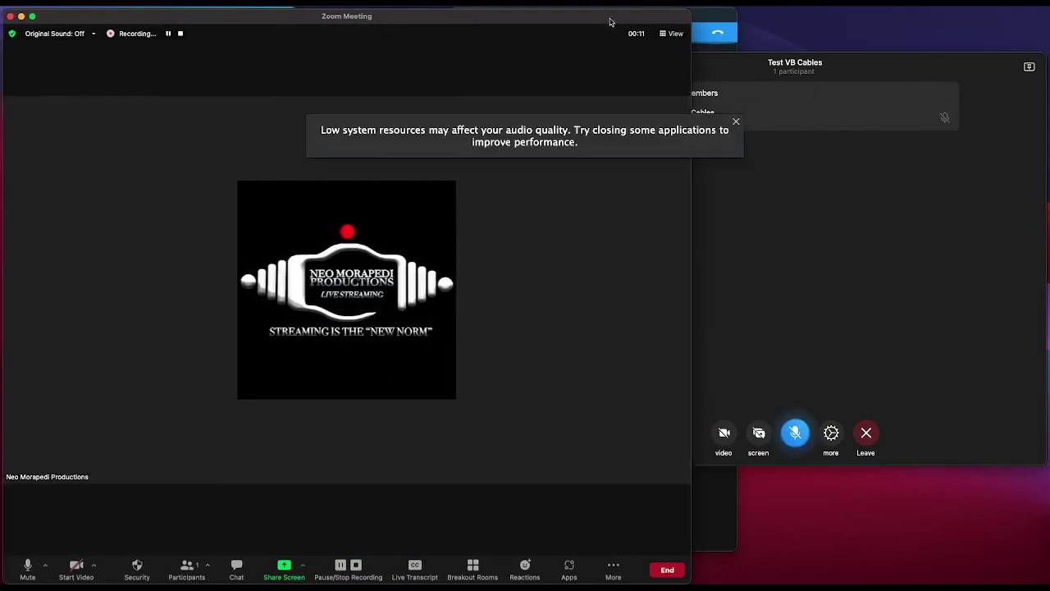
Step: Mute the Zoom meeting's microphone and open its microphone and speaker choices
{"action": "left_click", "coordinate": [39, 565]}
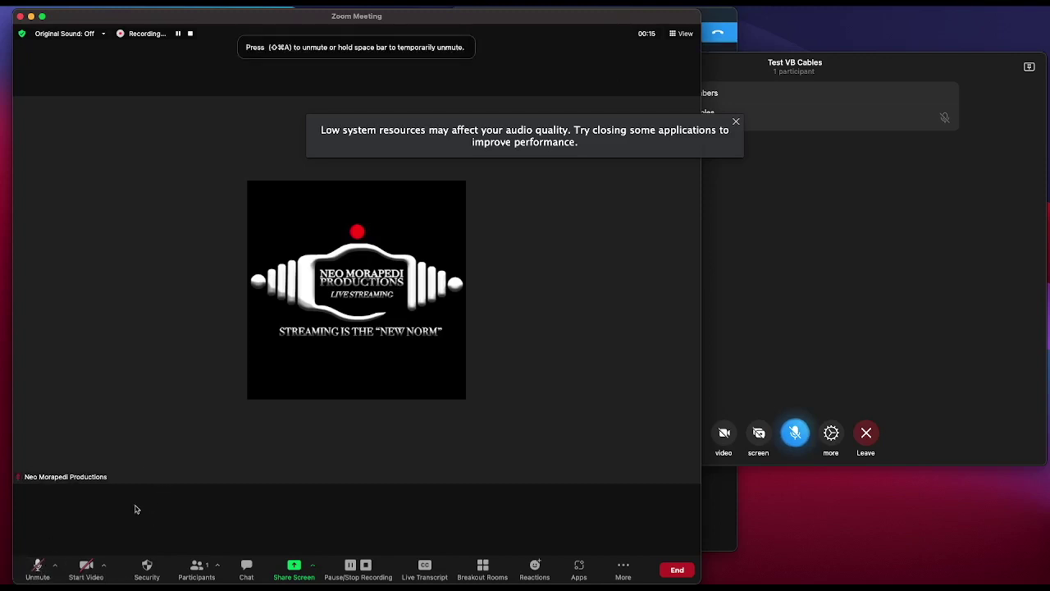
{"action": "left_click", "coordinate": [55, 565]}
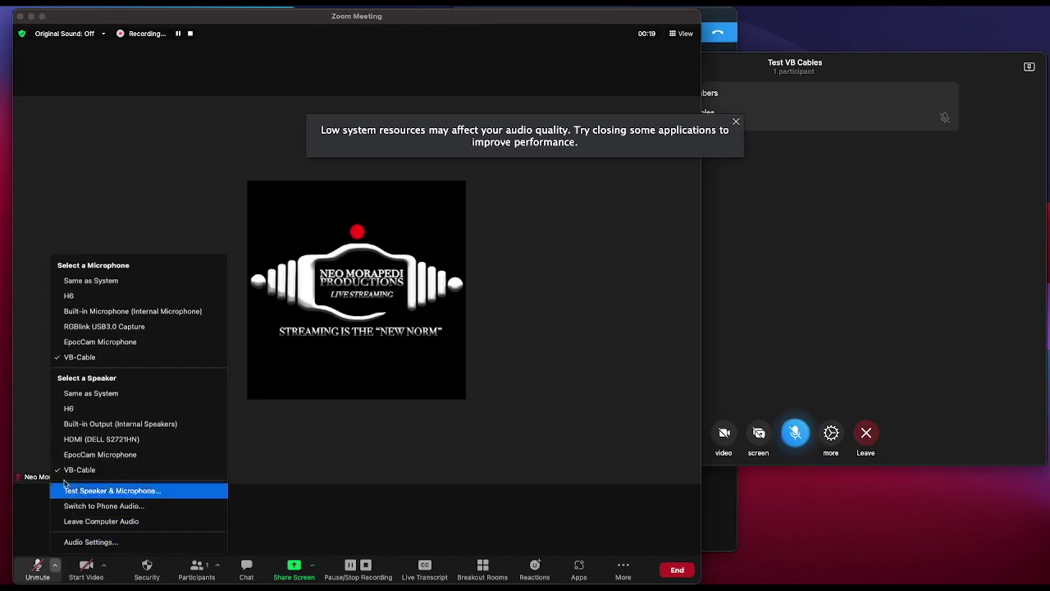